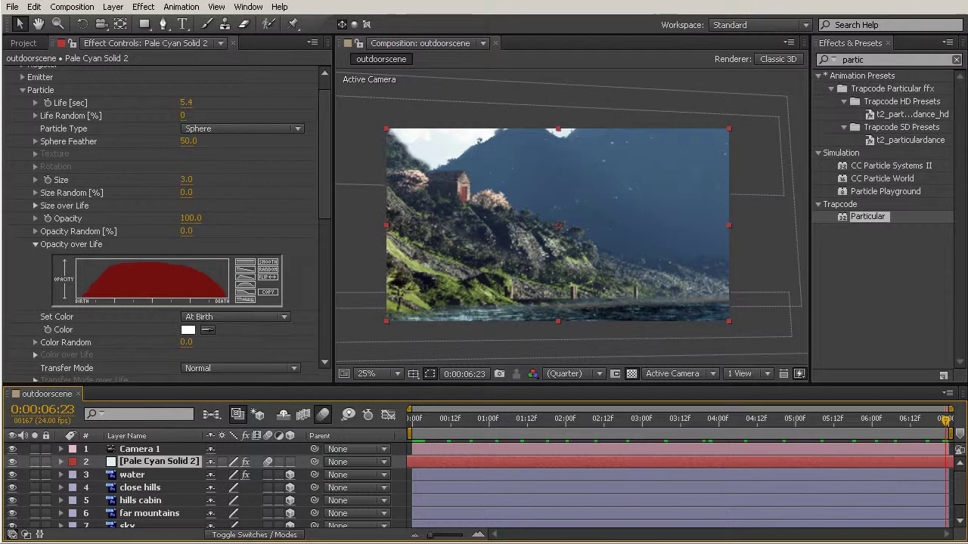
Expand Camera 1's camera options and turn on Depth of Field.
left_click(141, 449)
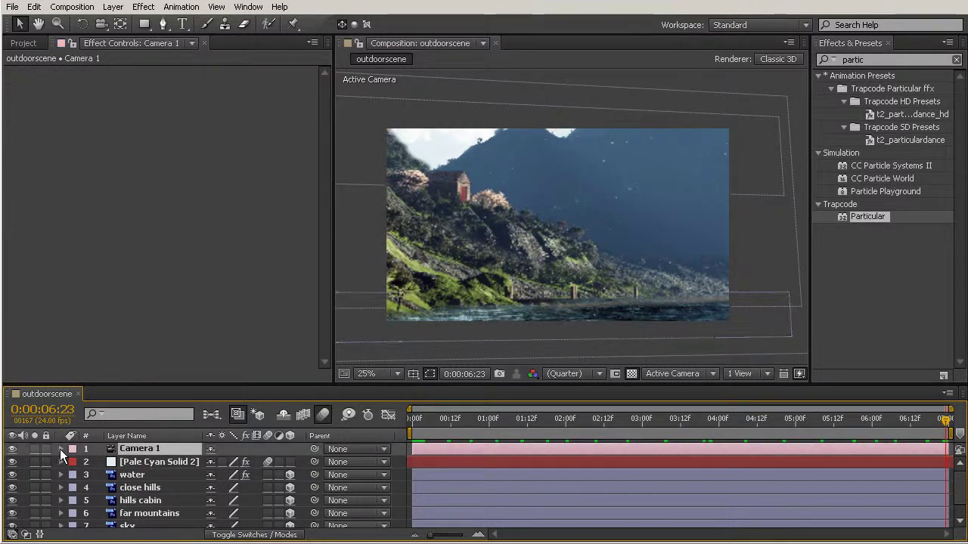
left_click(60, 449)
left_click_drag(197, 385, 194, 344)
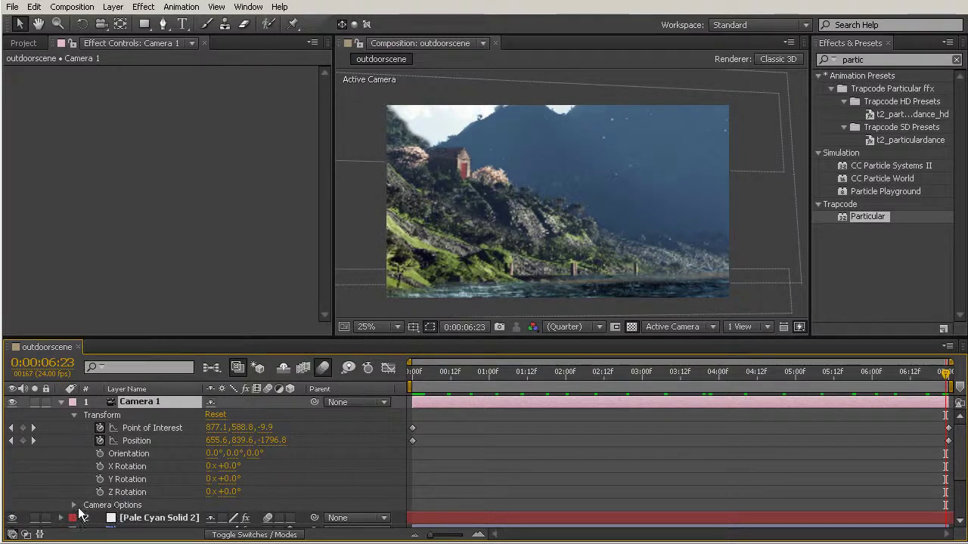
left_click(74, 415)
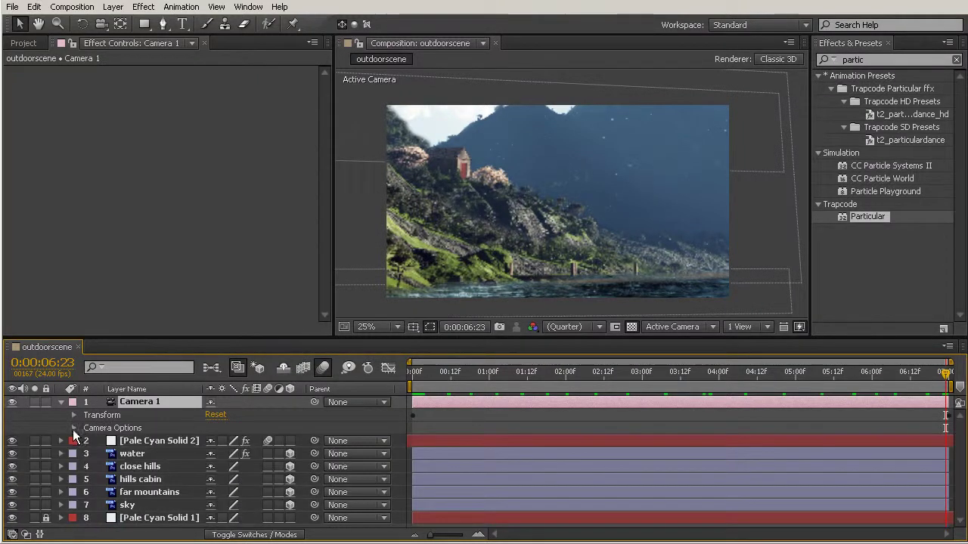
left_click(73, 428)
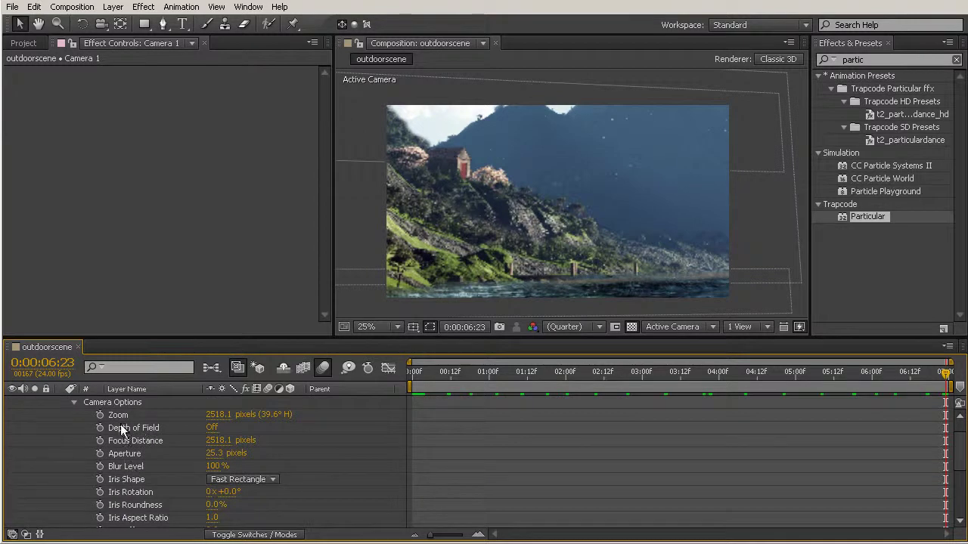
left_click(212, 428)
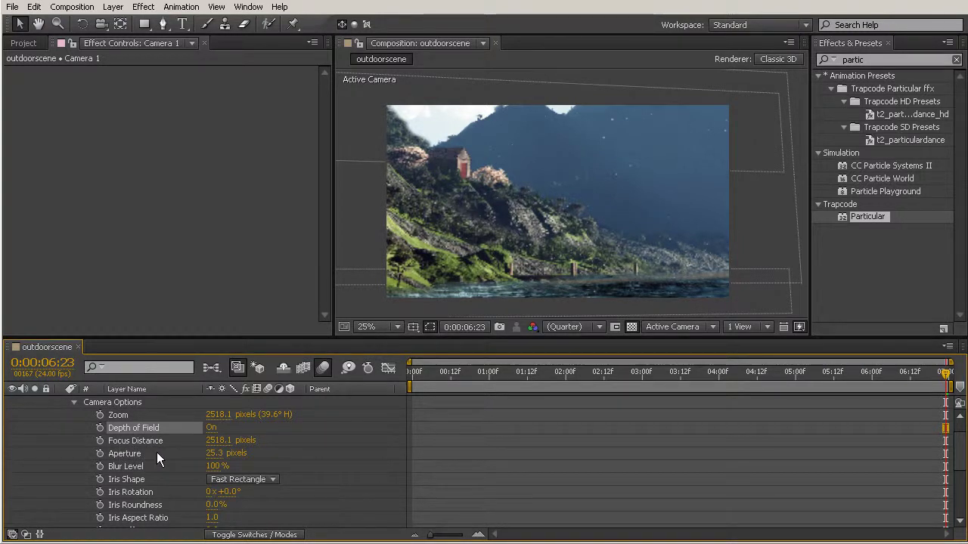
Set Camera 1's Focus Distance to 2500 pixels.
left_click_drag(218, 442, 212, 446)
left_click(219, 441)
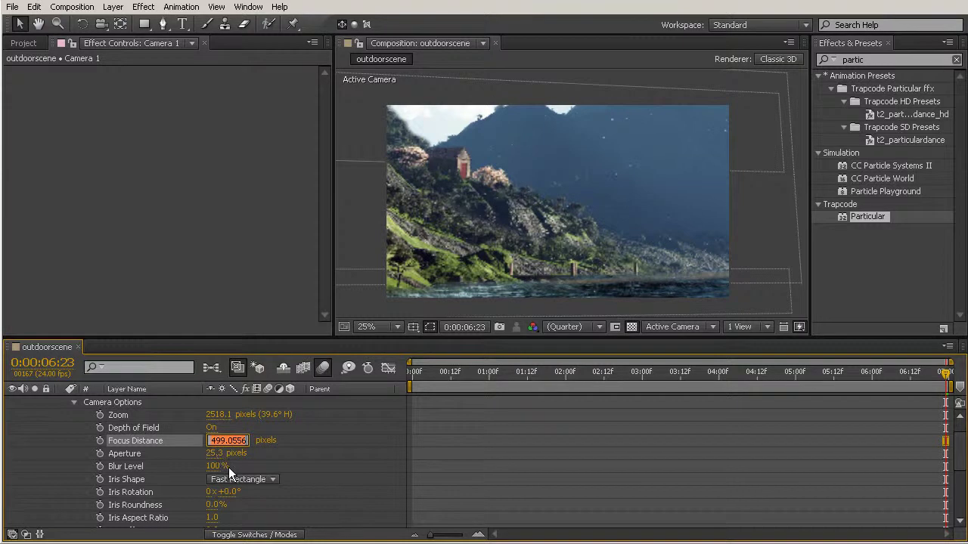
type("2500")
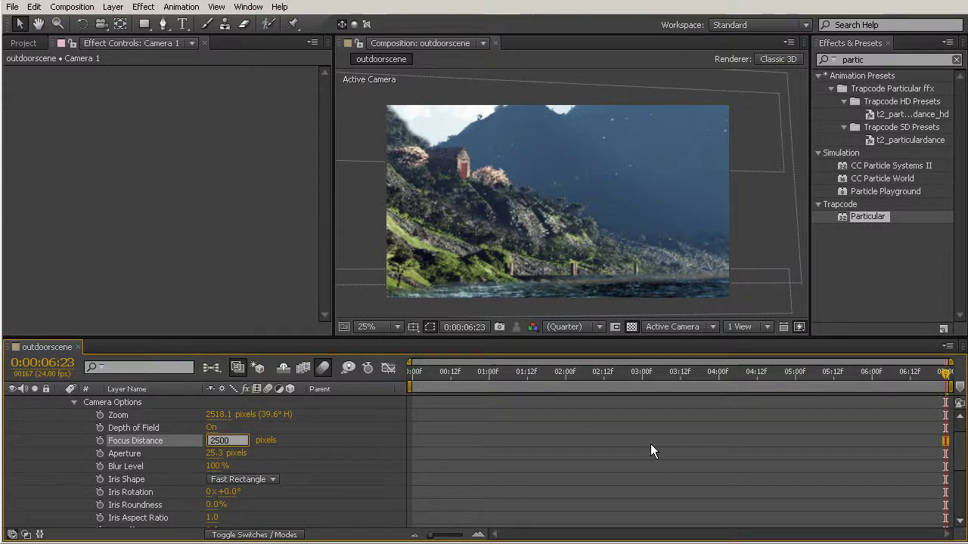
left_click(607, 432)
At 0:00:01:09, raise Camera 1's Aperture to about 1020 pixels to strengthen the blur.
left_click(502, 372)
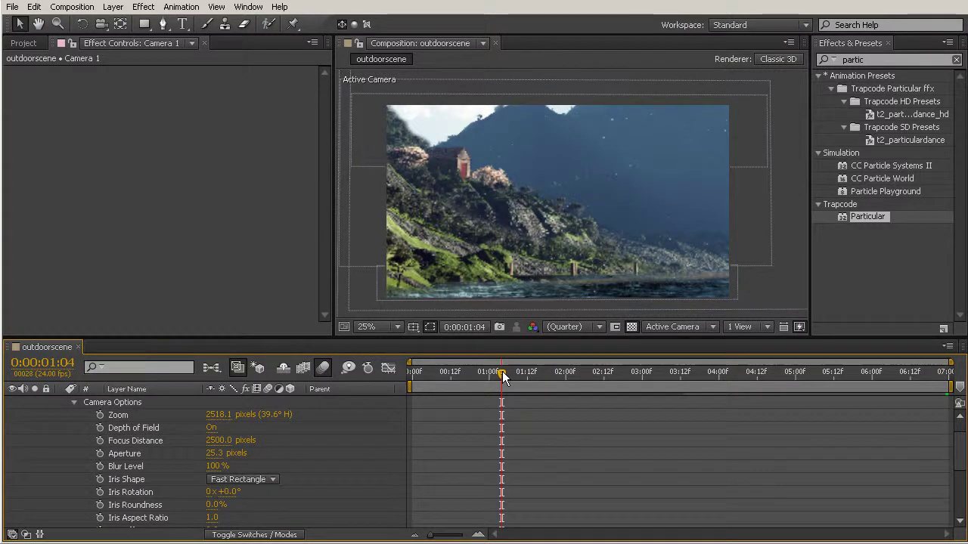
left_click_drag(505, 373, 517, 440)
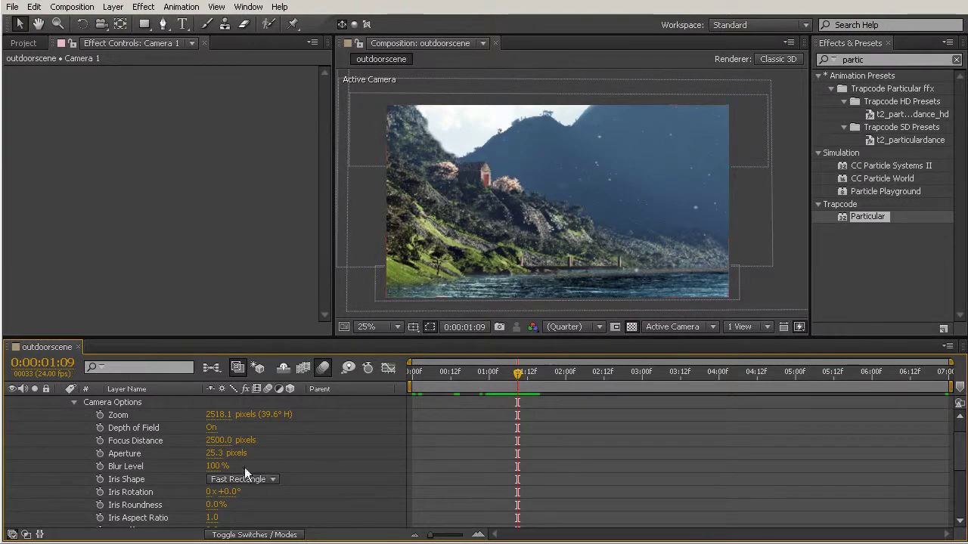
left_click_drag(215, 452, 265, 453)
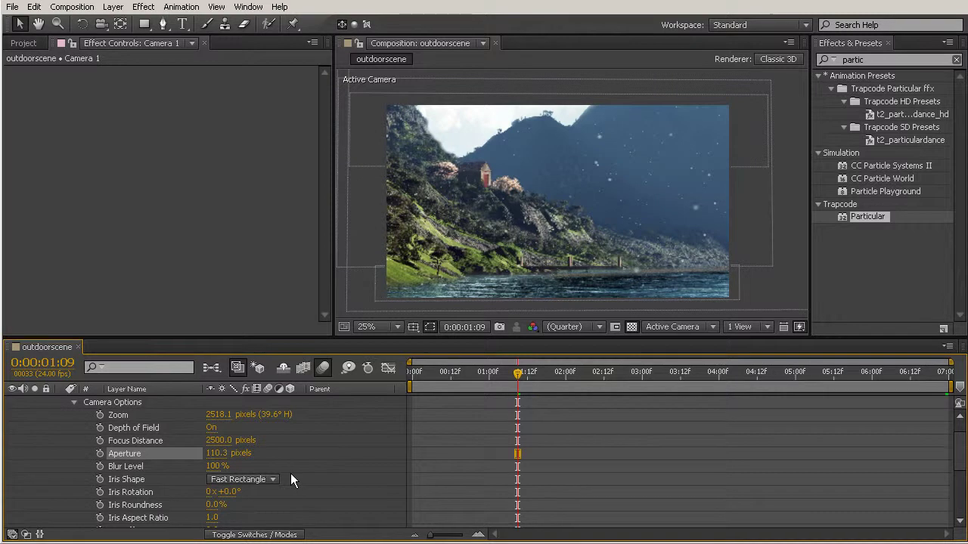
left_click_drag(216, 454, 319, 457)
left_click_drag(212, 453, 331, 455)
left_click_drag(217, 454, 356, 463)
left_click_drag(218, 455, 340, 449)
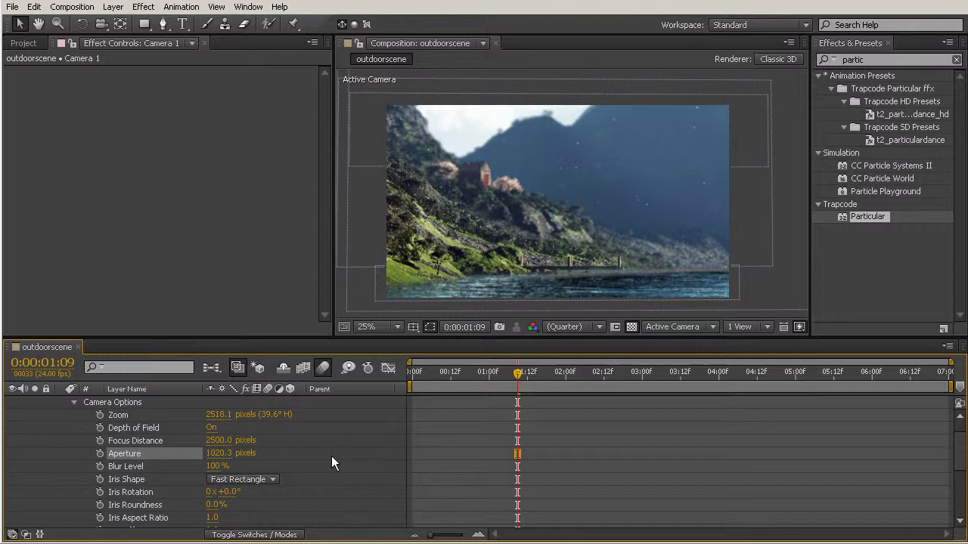
left_click(218, 453)
left_click(298, 466)
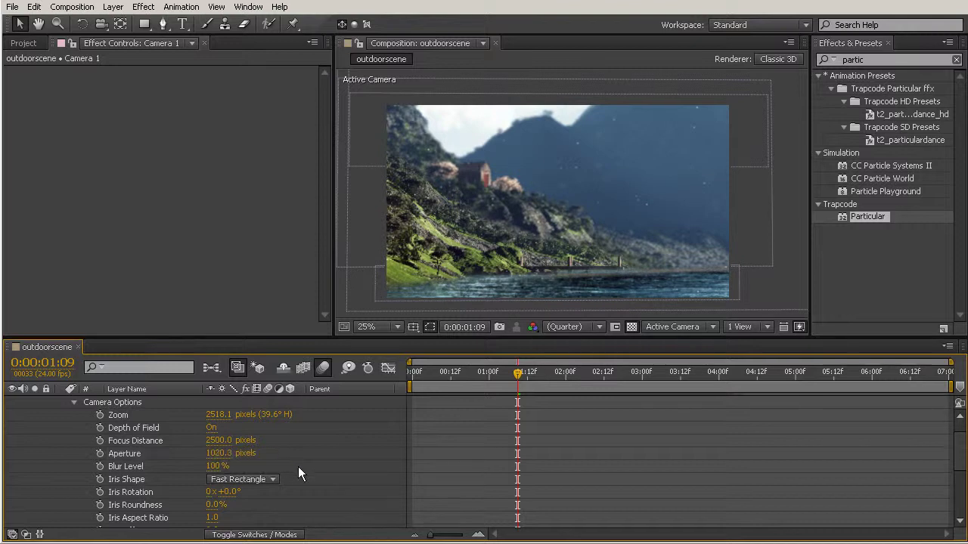
Examine the depth-of-field blur up close on the near hills, the cabin and the far mountains.
left_click_drag(575, 337, 545, 409)
scroll(542, 310, "up", 2)
key("h")
left_click_drag(600, 304, 532, 322)
key("v")
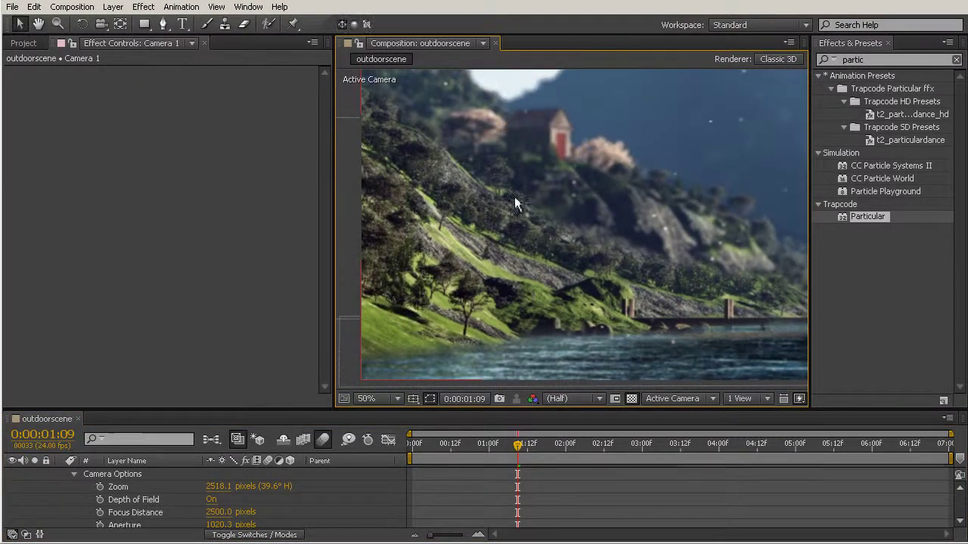
key("h")
left_click_drag(644, 272, 512, 255)
key("v")
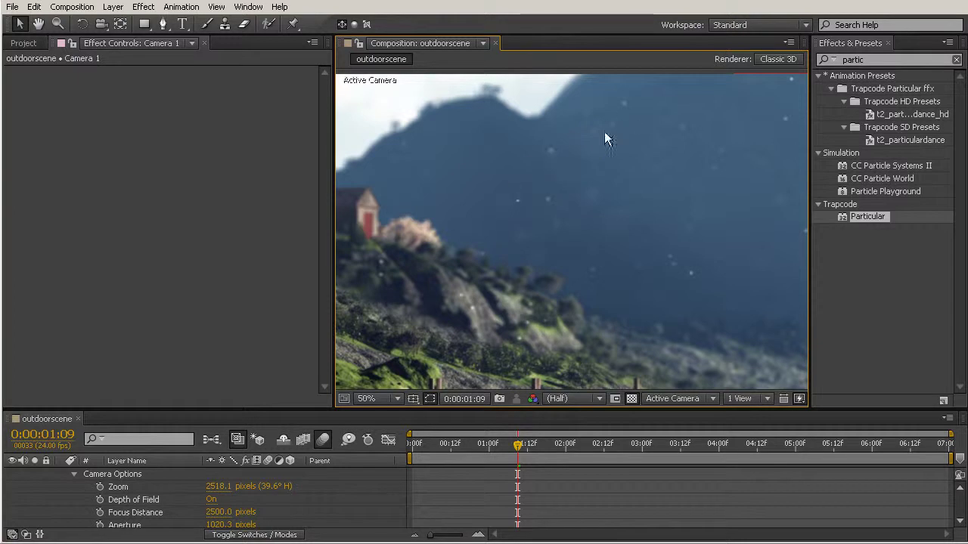
key("h")
left_click_drag(453, 189, 514, 162)
key("v")
key("comma")
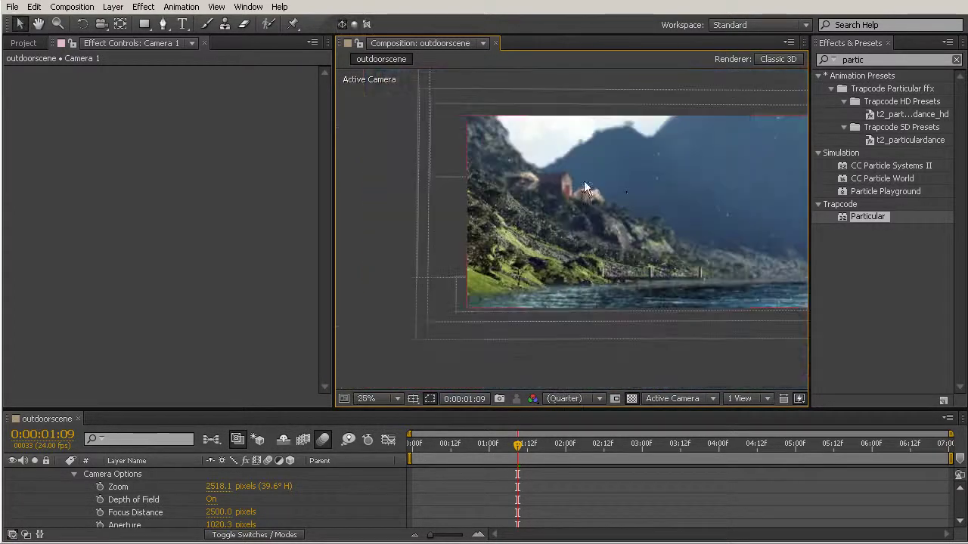
left_click_drag(640, 195, 522, 209)
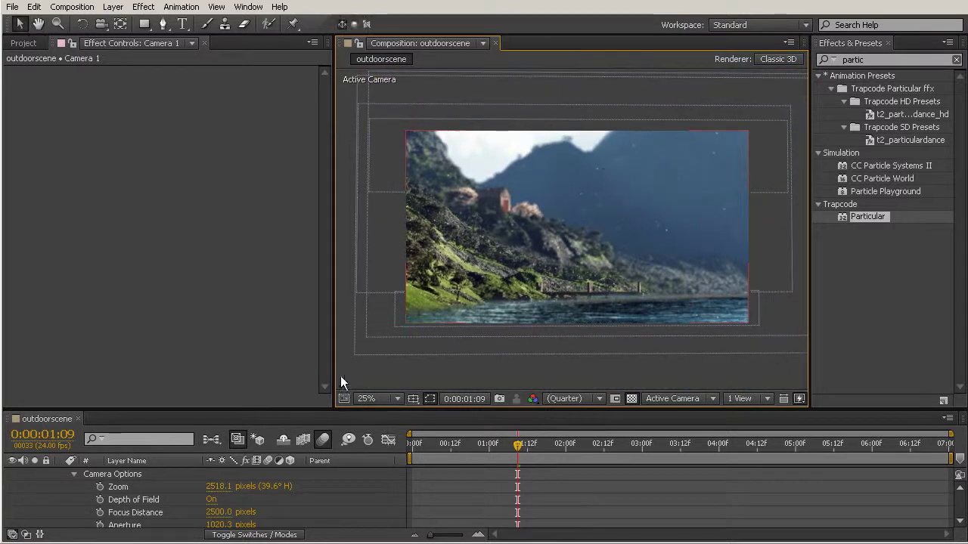
Enlarge the timeline area and switch the time display from timecode to frame numbers.
left_click_drag(321, 408, 322, 341)
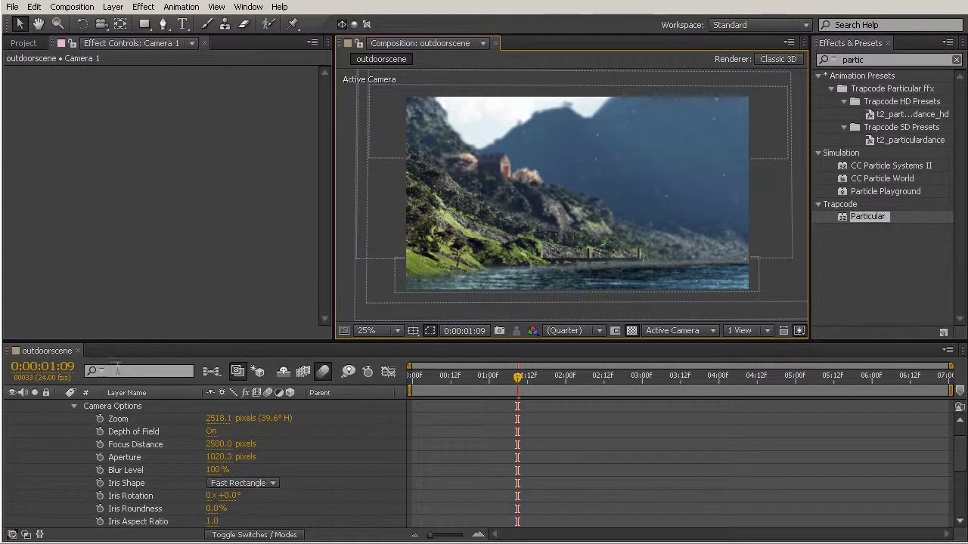
left_click(64, 378)
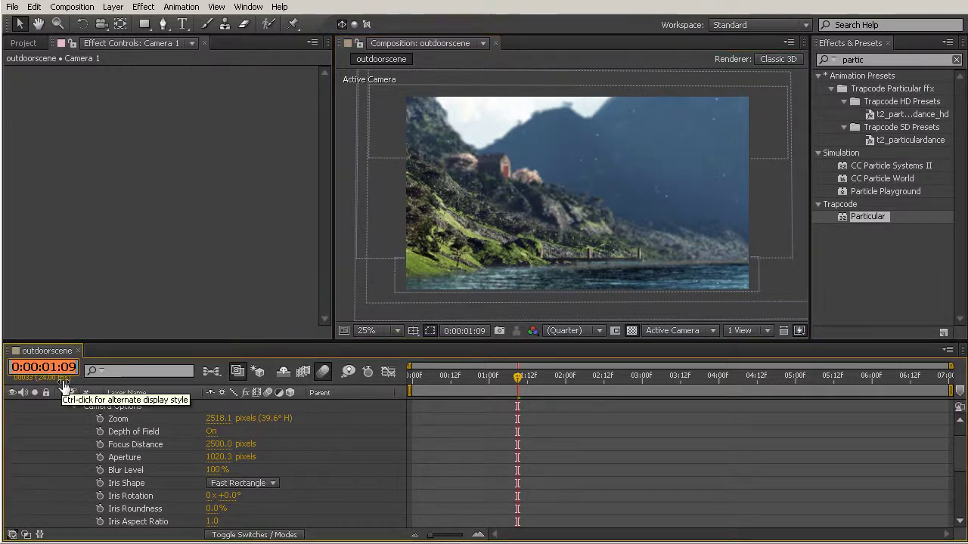
left_click(110, 355)
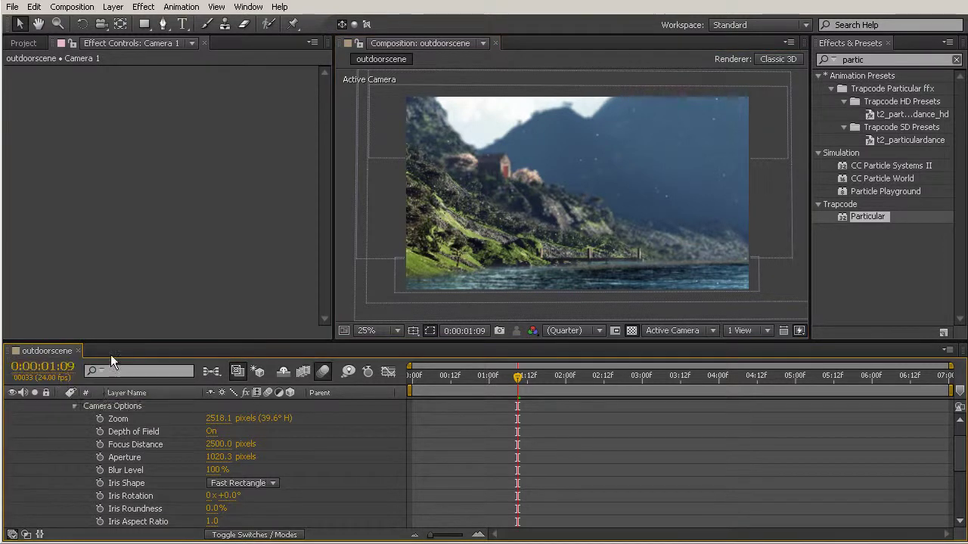
left_click(41, 378, "ctrl")
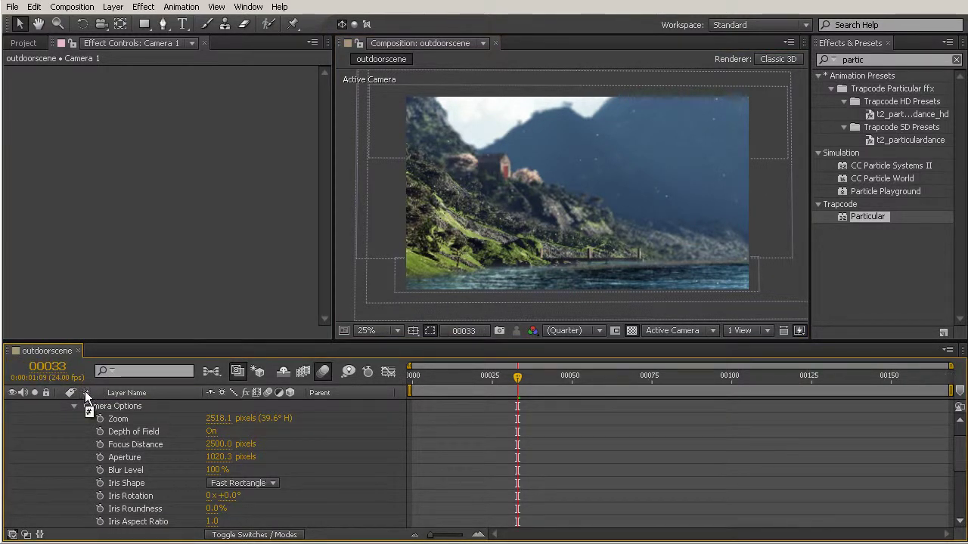
Start animating Camera 1's Focus Distance with a keyframe at frame 70.
left_click(519, 376)
left_click_drag(532, 378, 635, 410)
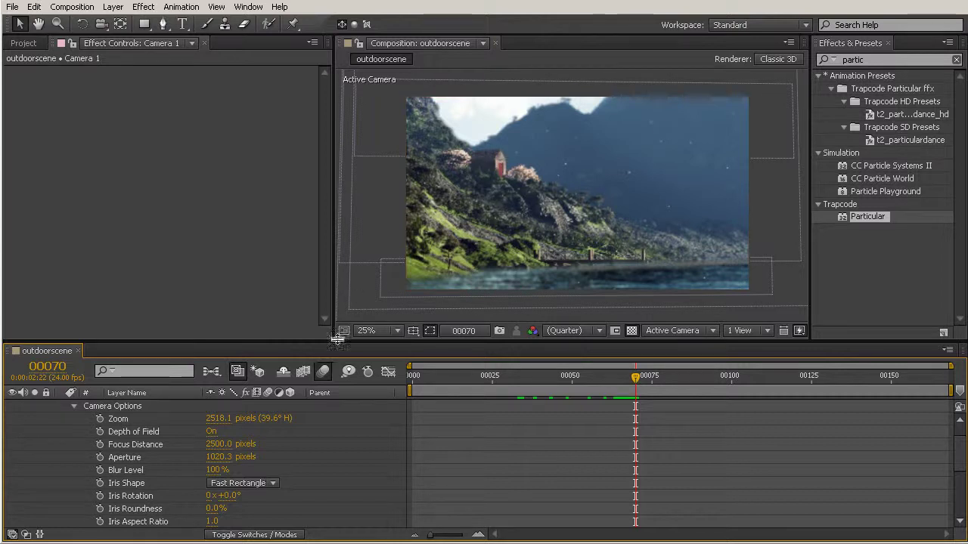
left_click_drag(337, 343, 345, 292)
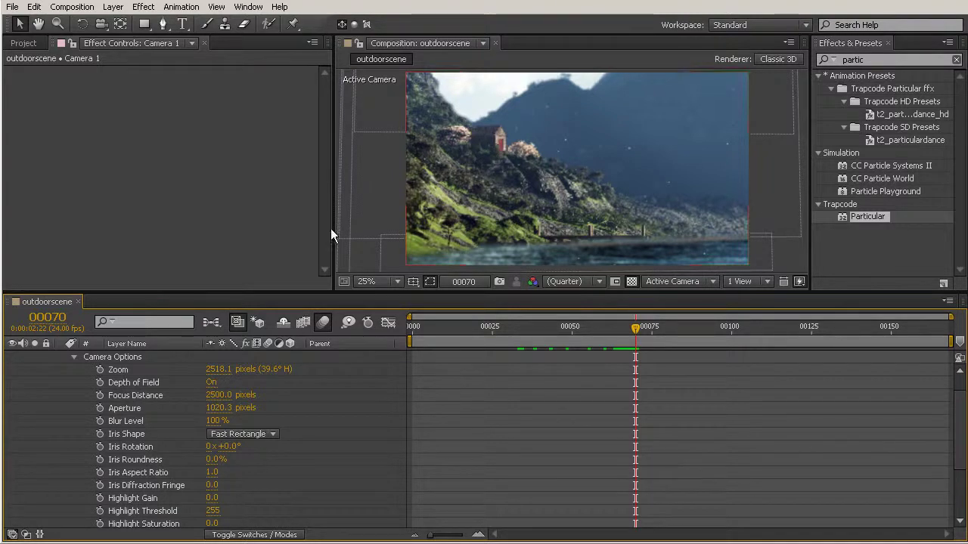
left_click(99, 395)
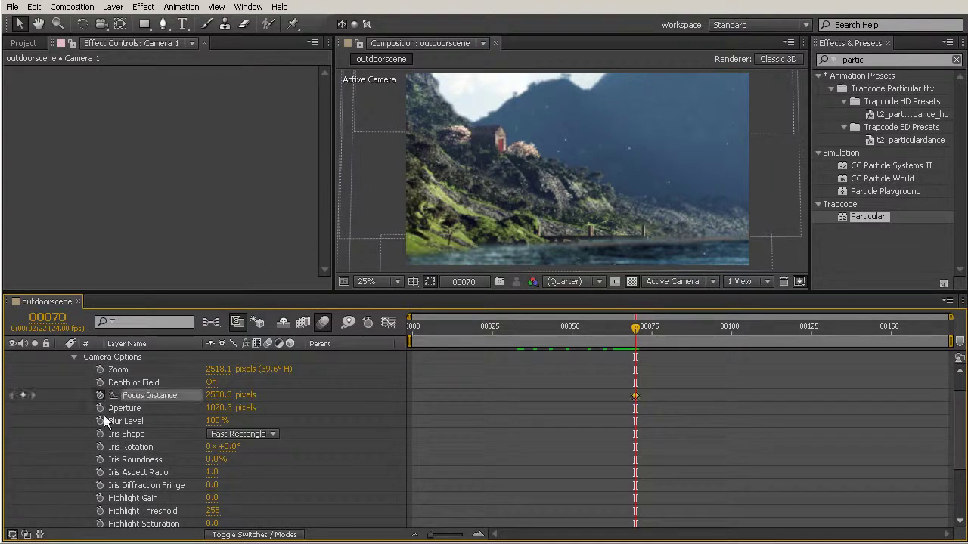
At frame 104, keyframe Focus Distance at about 2803 pixels and lower the Aperture to about 1008 pixels.
left_click_drag(636, 334, 743, 390)
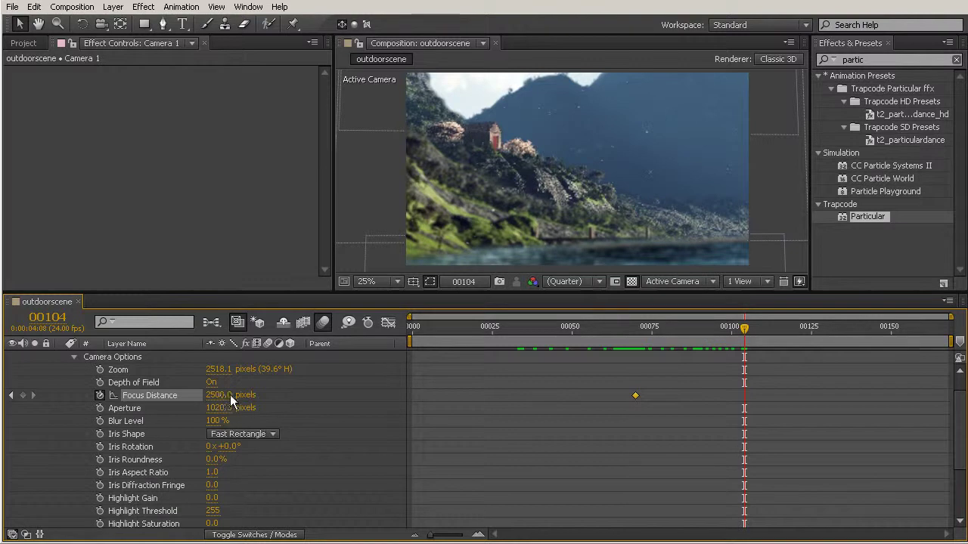
left_click_drag(219, 395, 339, 396)
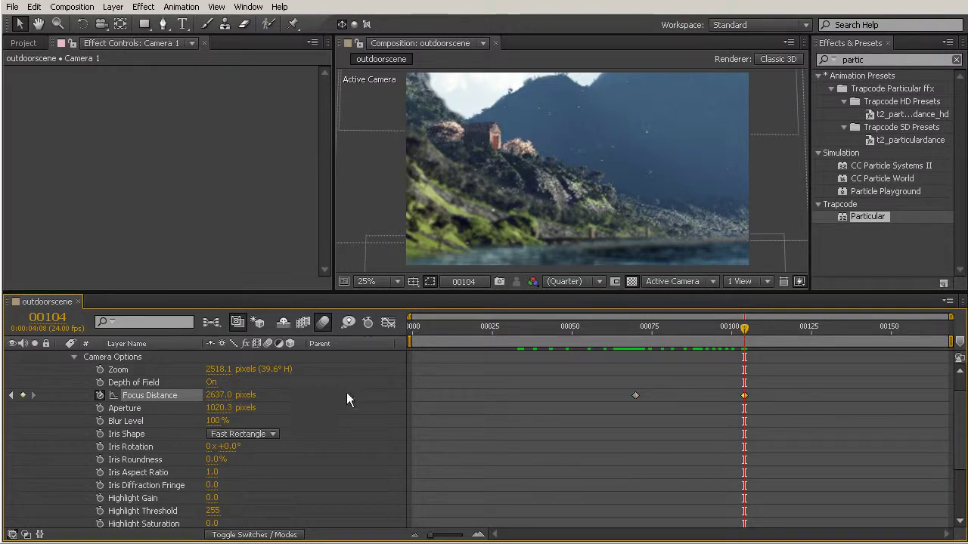
mouse_move(222, 408)
left_mouse_down()
mouse_move(216, 394)
mouse_move(364, 412)
mouse_move(233, 396)
left_mouse_up()
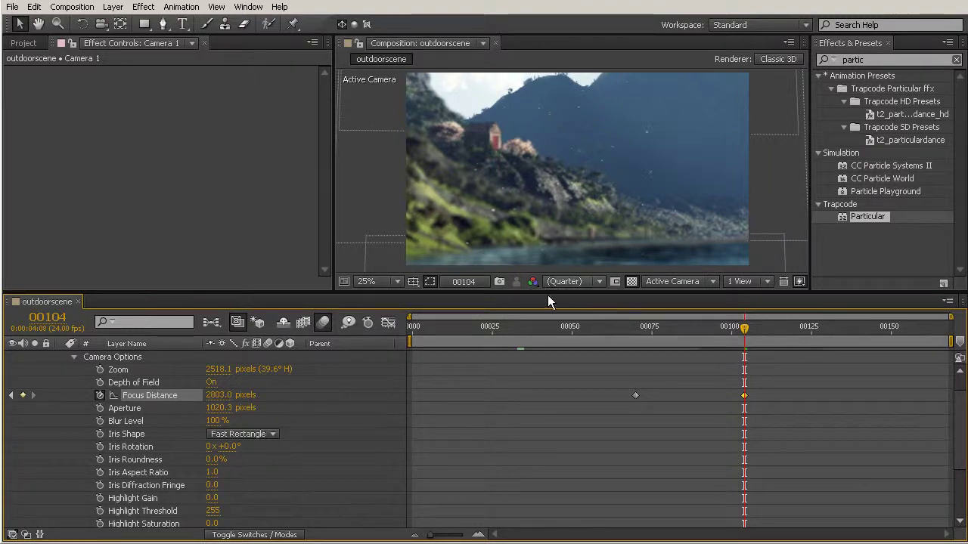
left_click_drag(548, 295, 550, 312)
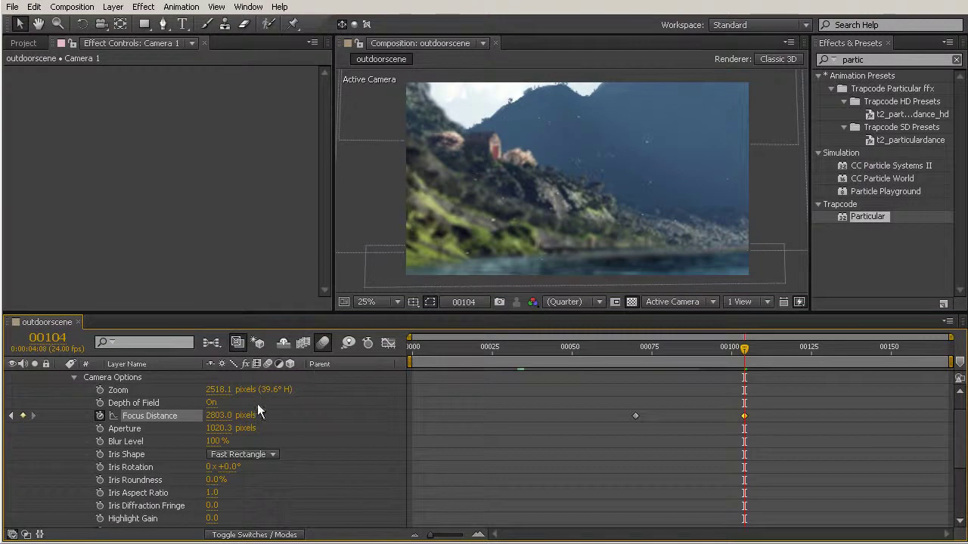
left_click_drag(221, 436, 213, 437)
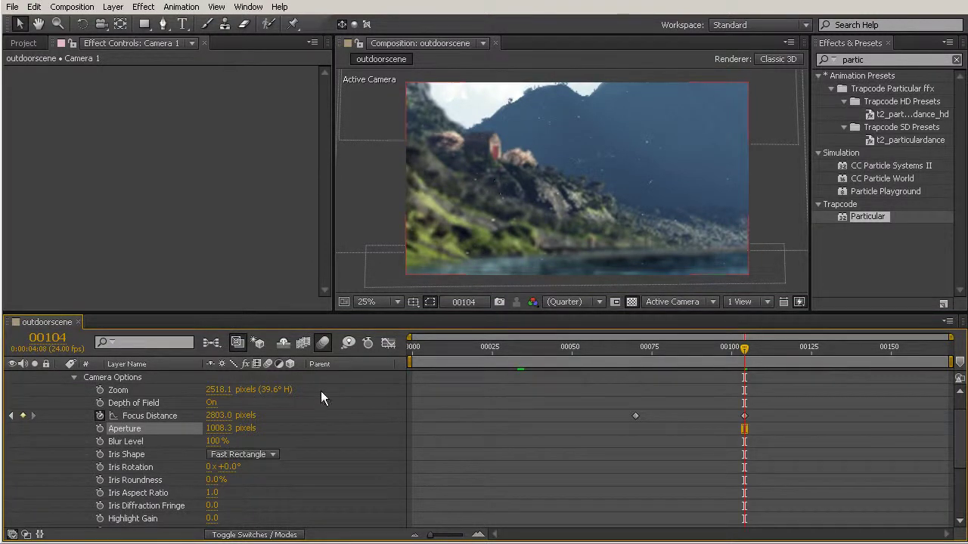
Lower the Focus Distance keyframe at frame 104 until the cabin and its blossoming trees are in sharp focus.
scroll(489, 150, "up", 2)
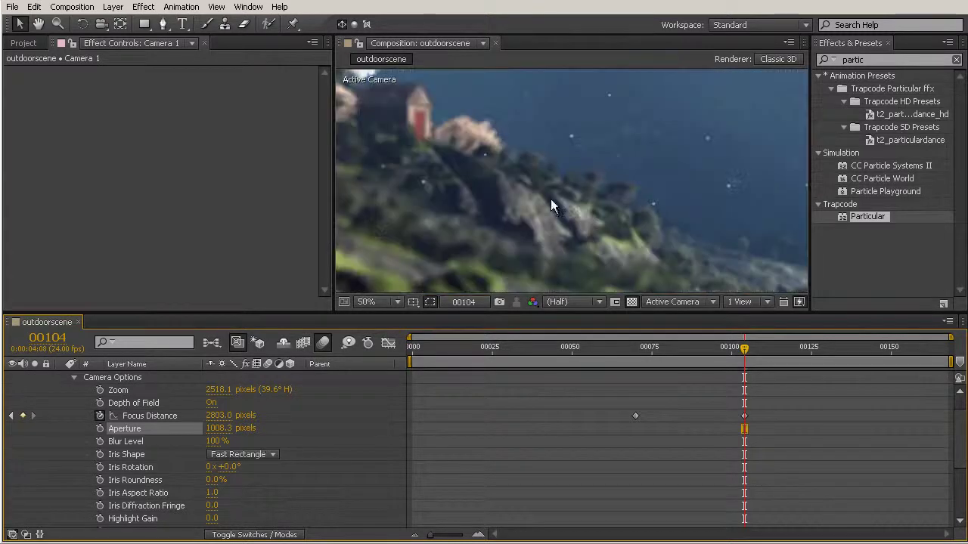
left_click_drag(616, 226, 632, 199)
key("v")
left_click_drag(223, 417, 137, 417)
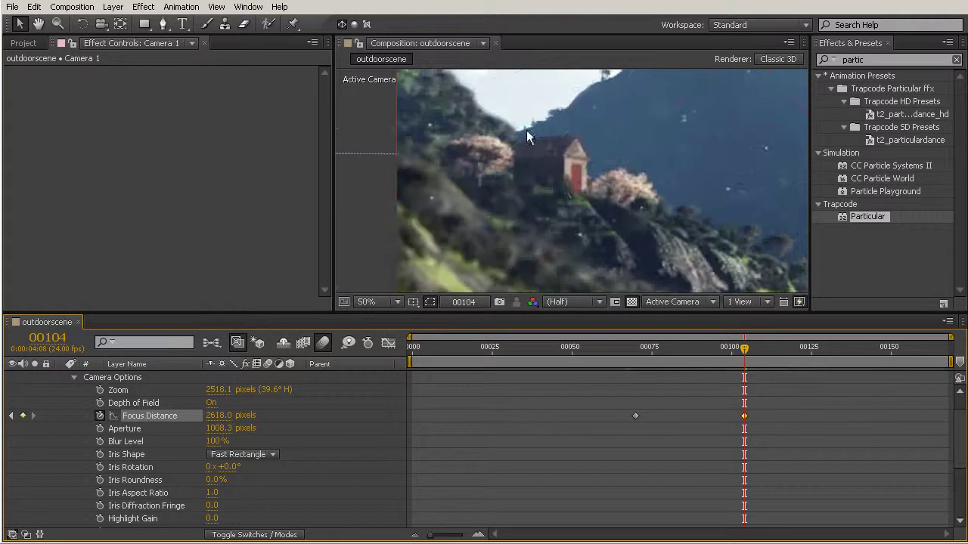
left_click_drag(232, 419, 174, 424)
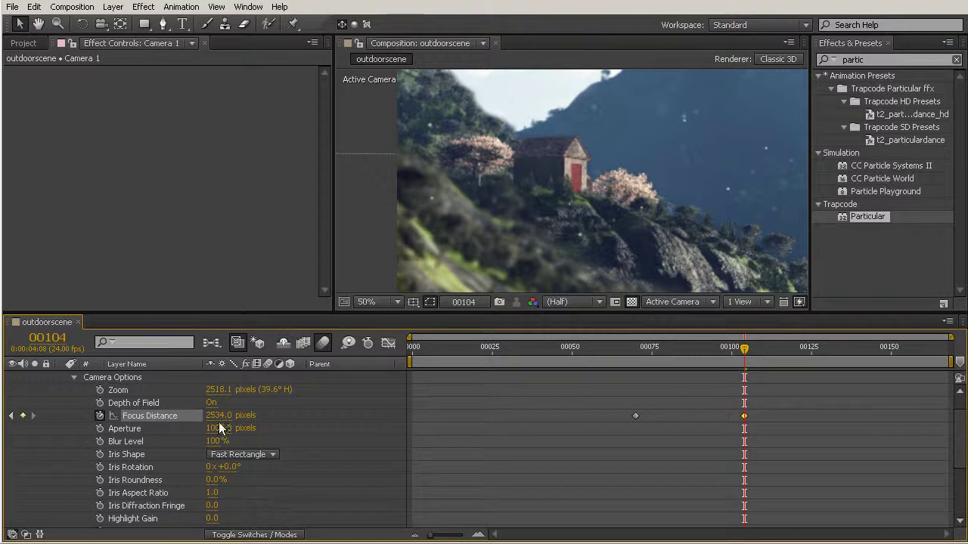
left_click_drag(217, 423, 213, 424)
left_click_drag(219, 416, 213, 417)
Lower the Focus Distance keyframe at frame 70 so the focus falls on the close hills instead of the cabin.
left_click(635, 348)
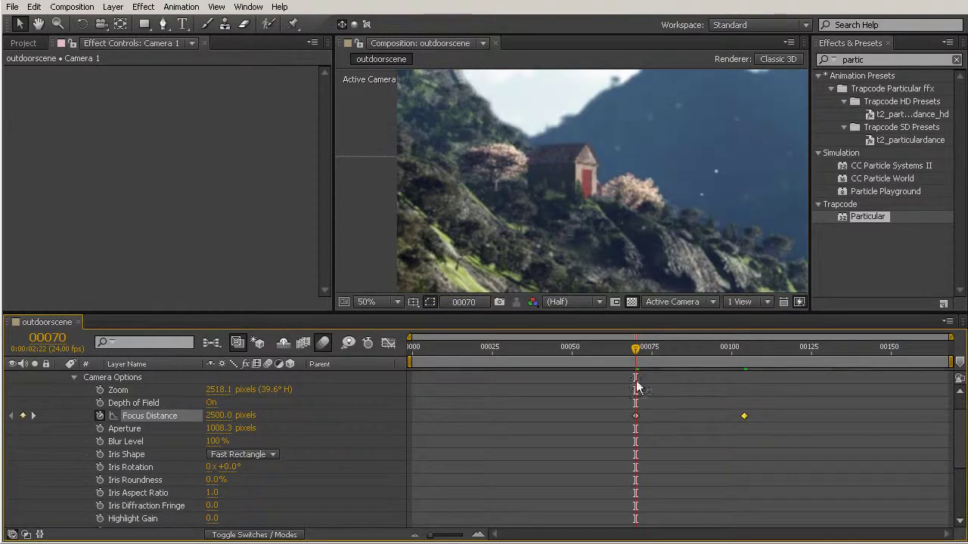
key("h")
left_click_drag(557, 255, 607, 238)
key("v")
mouse_move(218, 416)
left_mouse_down()
mouse_move(198, 418)
mouse_move(216, 417)
left_mouse_up()
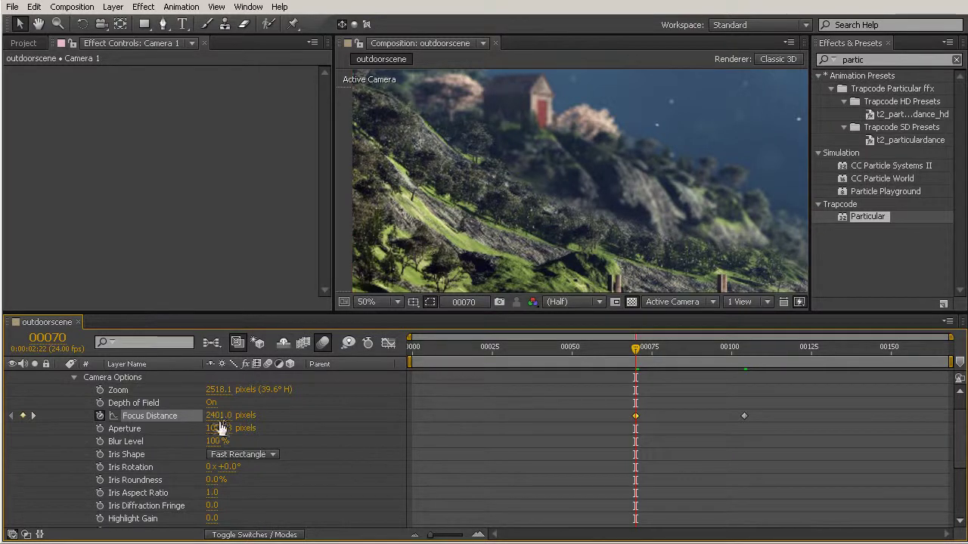
left_click_drag(221, 416, 217, 416)
Scrub between frames 70 and 104 to review the rack focus from the close hills to the cabin.
left_click(741, 346)
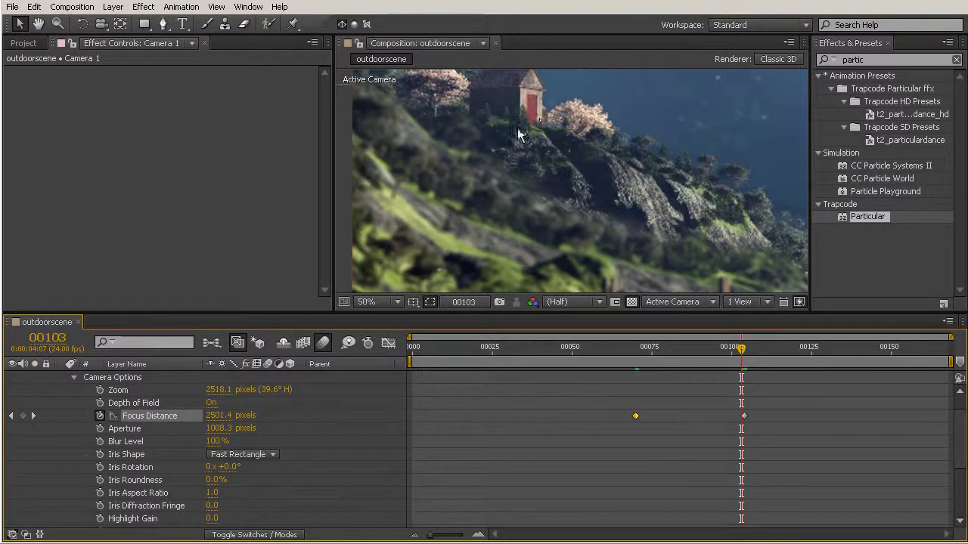
left_click(674, 346)
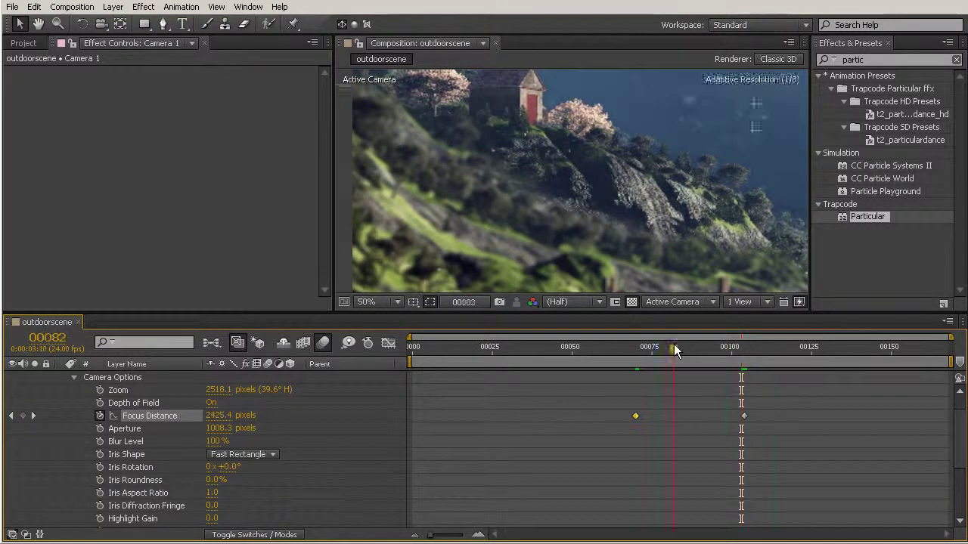
left_click(639, 348)
left_click(679, 351)
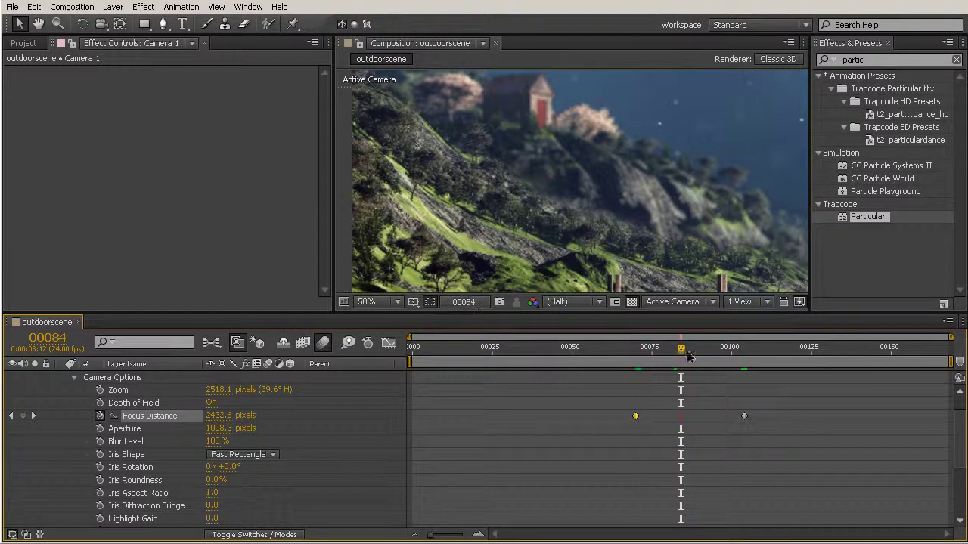
left_click(734, 355)
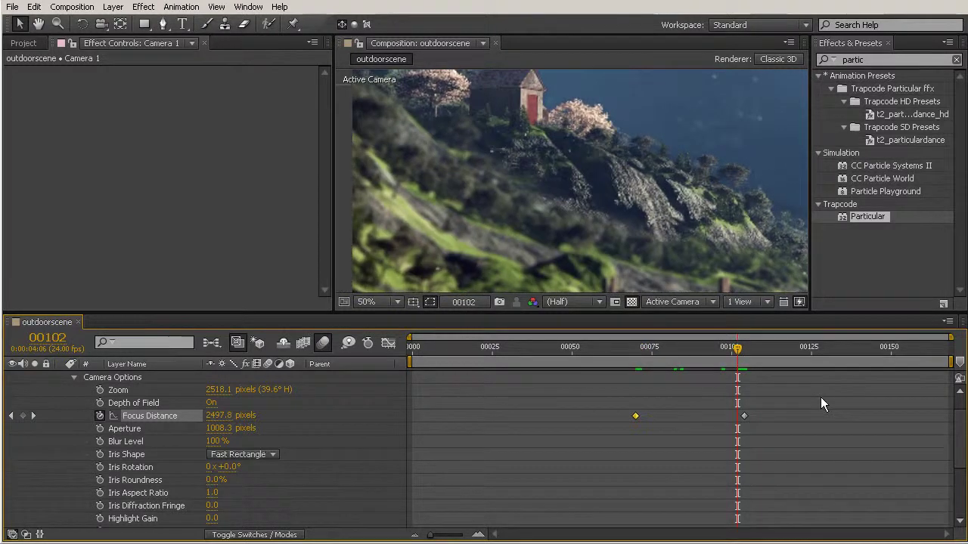
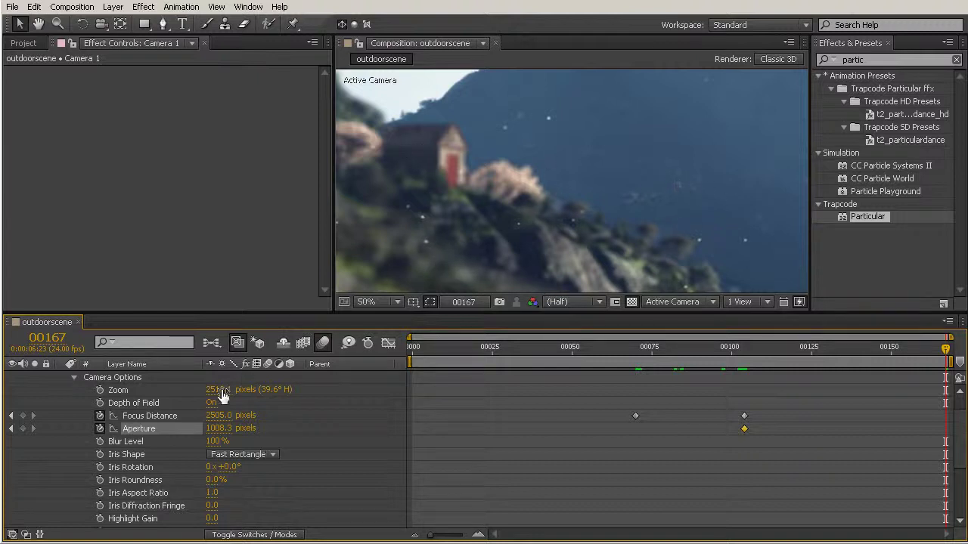
At the last frame, 167, keyframe Camera 1's Focus Distance at 2331 pixels and its Aperture at 900 pixels.
mouse_move(217, 418)
left_mouse_down()
mouse_move(204, 429)
mouse_move(217, 428)
mouse_move(197, 415)
mouse_move(207, 423)
left_mouse_up()
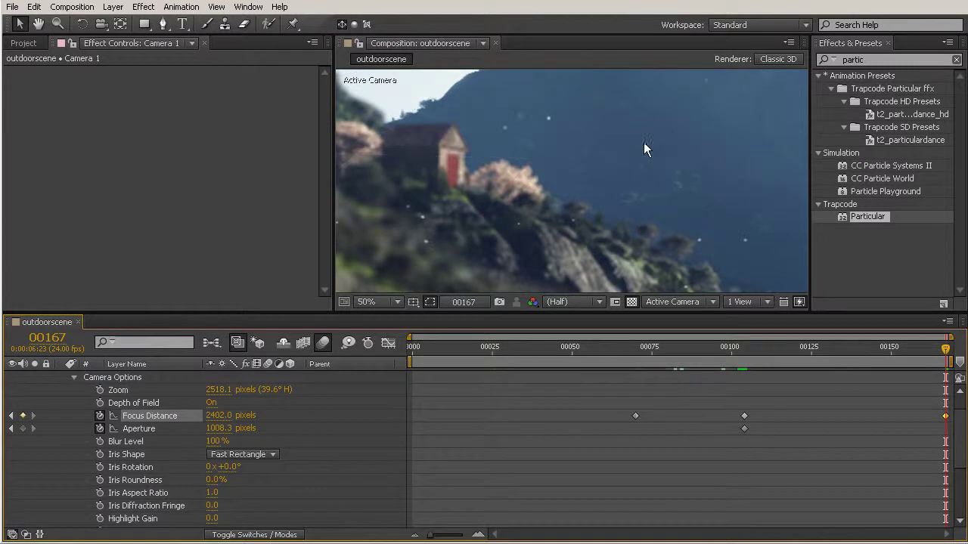
left_click_drag(223, 421, 194, 424)
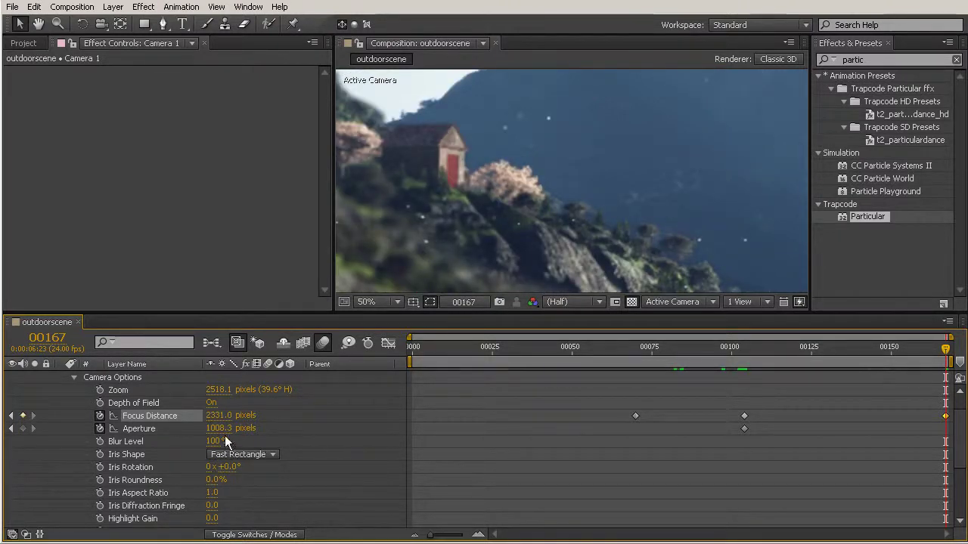
left_click(222, 430)
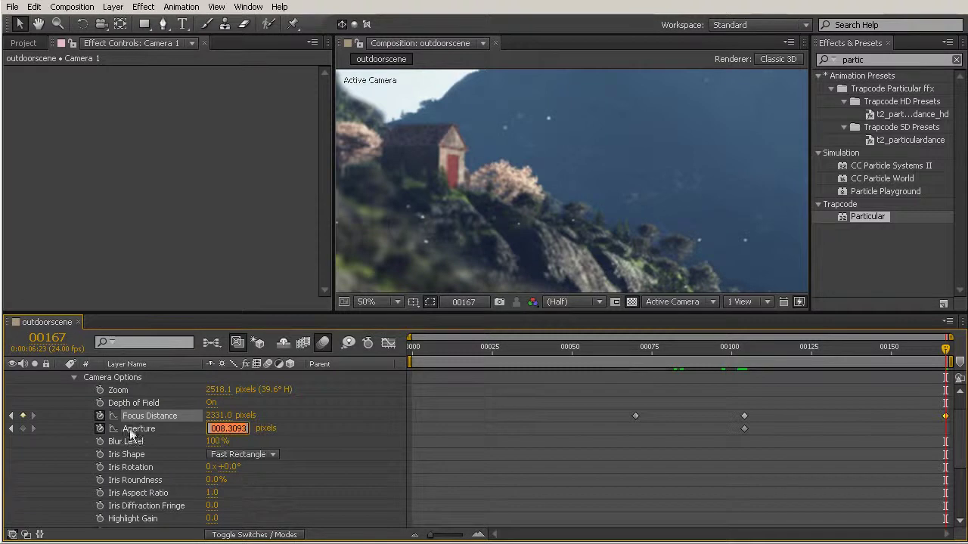
type("900")
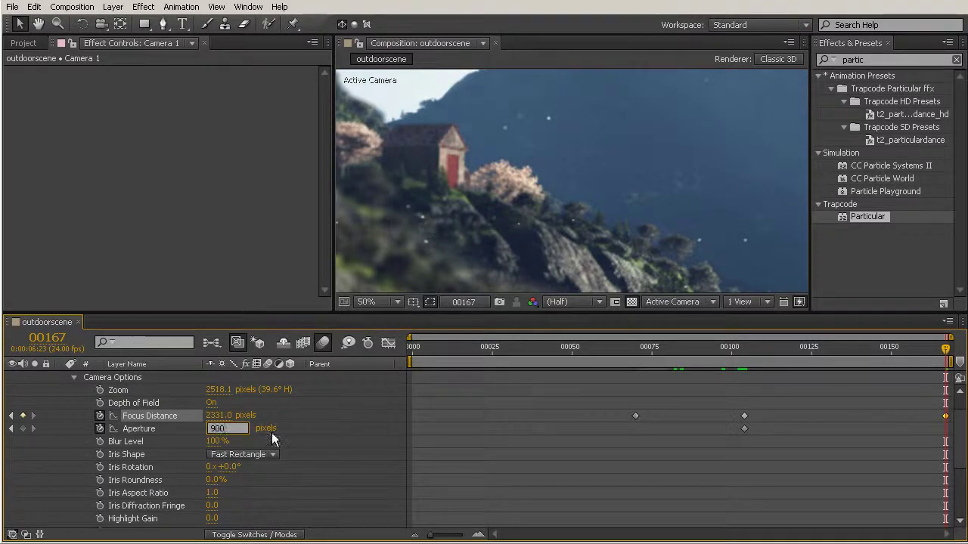
key("Return")
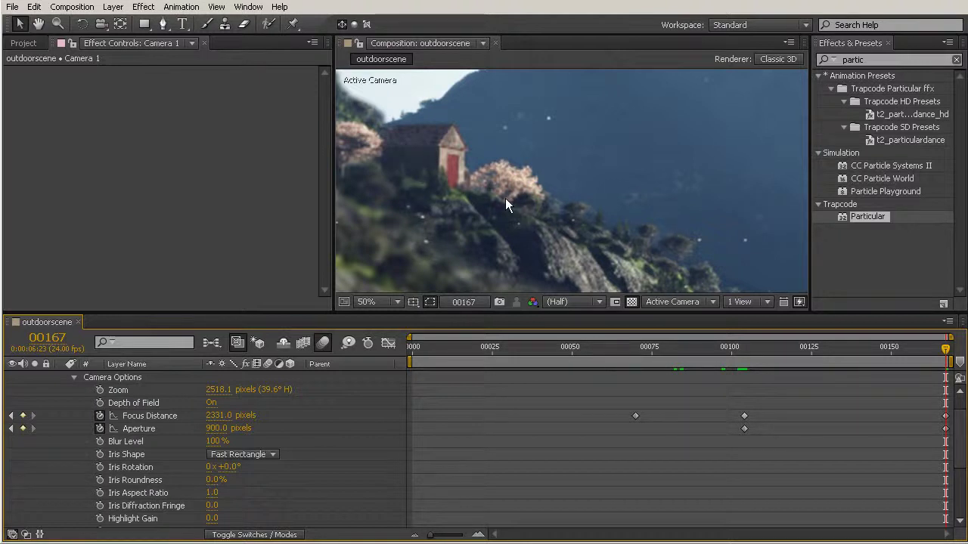
Lower the Focus Distance keyframe at frame 167 to 2249 pixels and compare the cabin's sharpness with frame 104.
left_click_drag(213, 423, 182, 417)
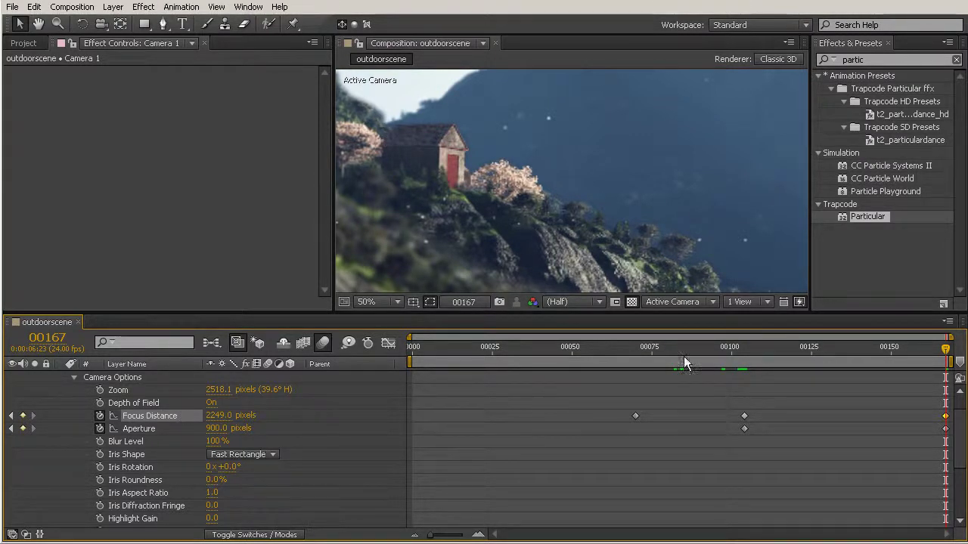
left_click(745, 348)
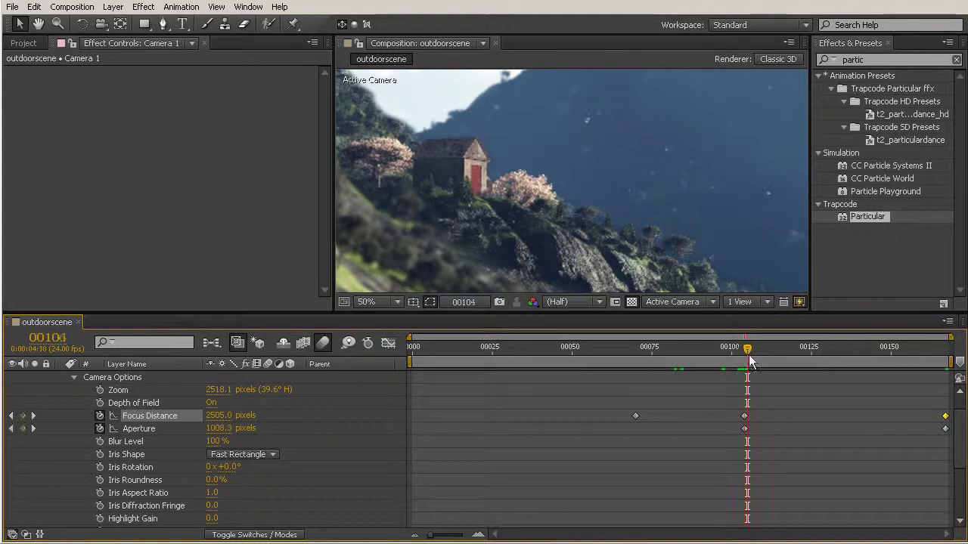
key("End")
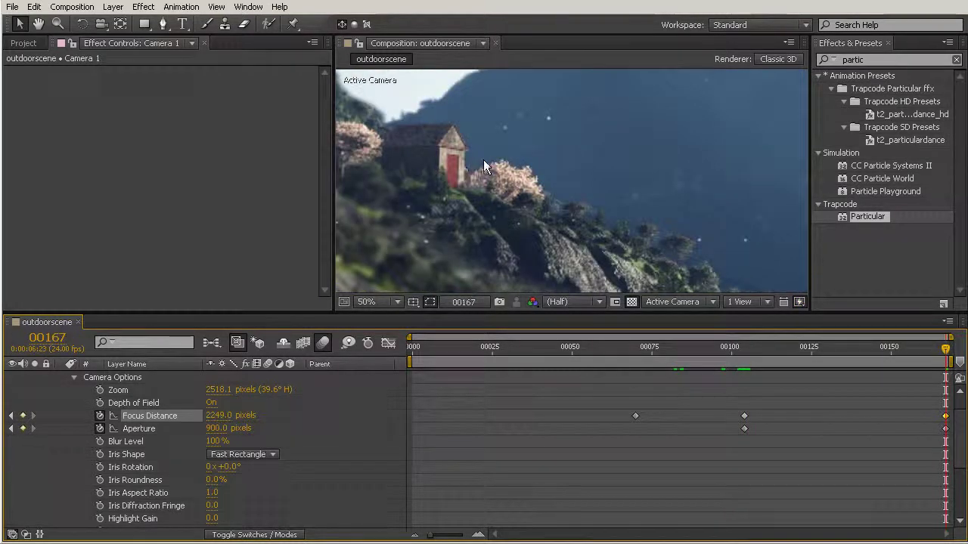
Enlarge the Composition viewer by shrinking the timeline, the effect controls and the effects list around it.
scroll(483, 159, "down", 2)
left_click_drag(558, 184, 580, 210)
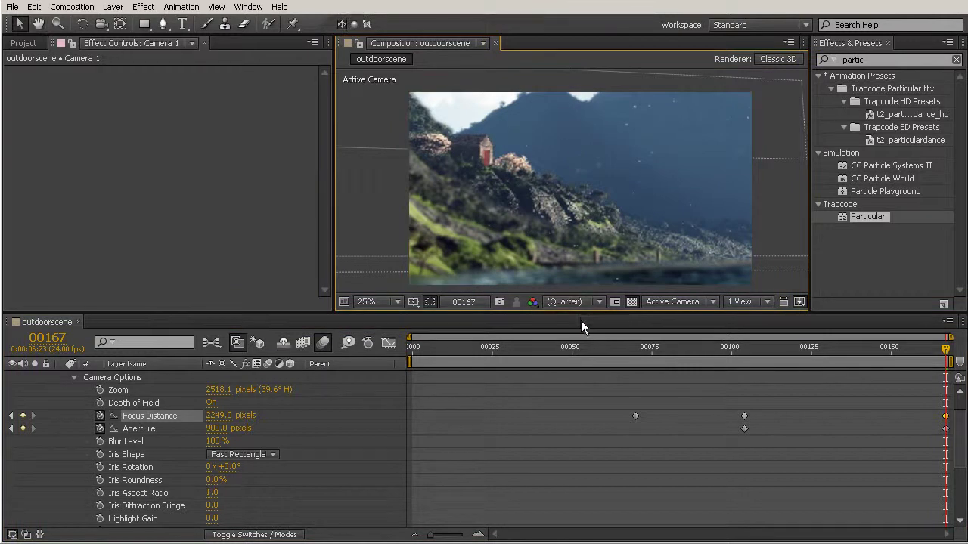
left_click_drag(580, 313, 586, 371)
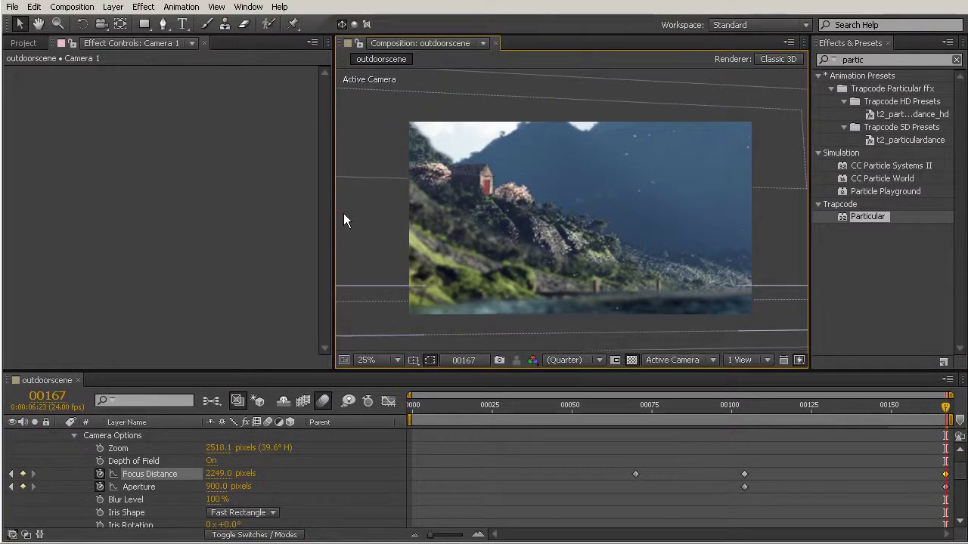
left_click_drag(332, 215, 278, 210)
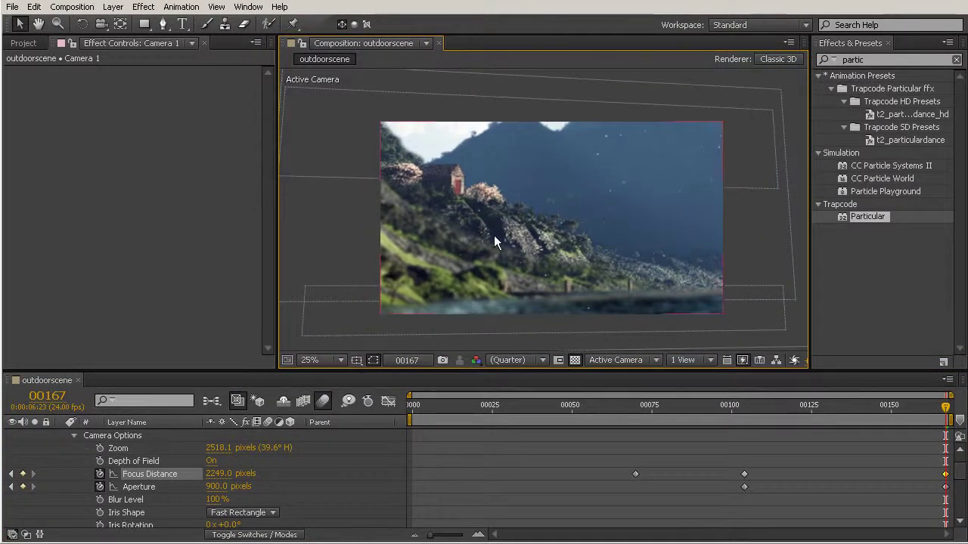
left_click_drag(502, 372, 506, 429)
left_click_drag(274, 247, 158, 242)
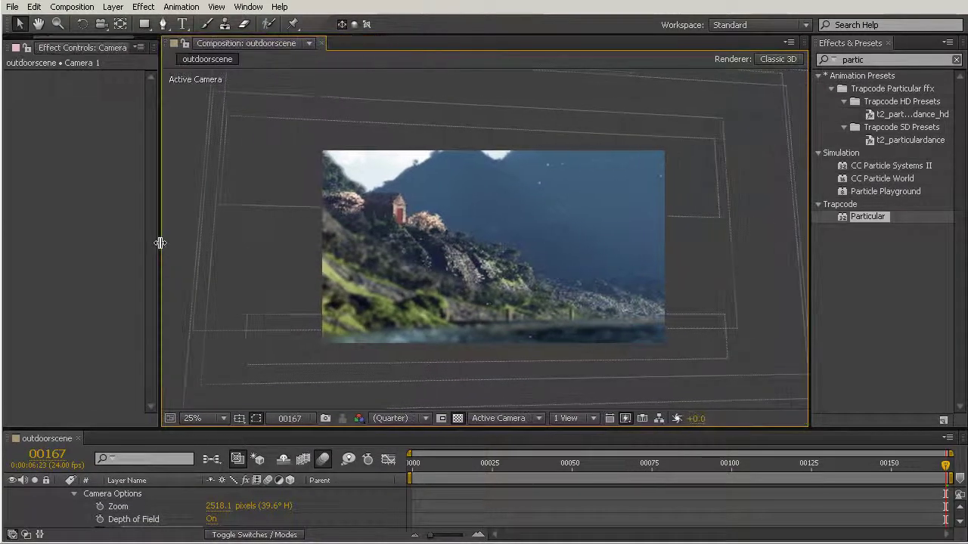
scroll(452, 237, "up", 2)
scroll(451, 238, "down", 2)
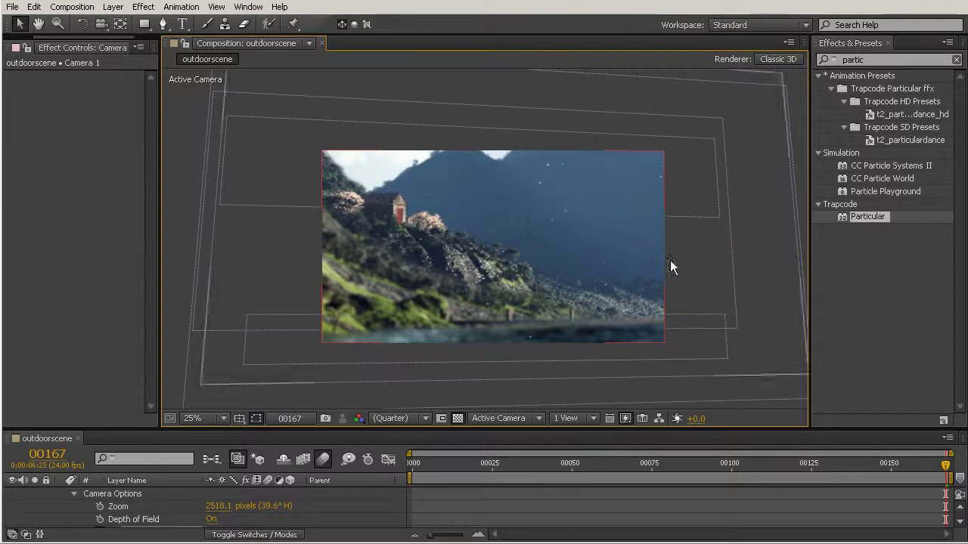
left_click_drag(815, 225, 920, 226)
left_click_drag(642, 428, 642, 500)
Show the whole frame centred at 50% magnification and preview the camera animation.
key("period")
key("h")
left_click_drag(620, 331, 602, 315)
key("v")
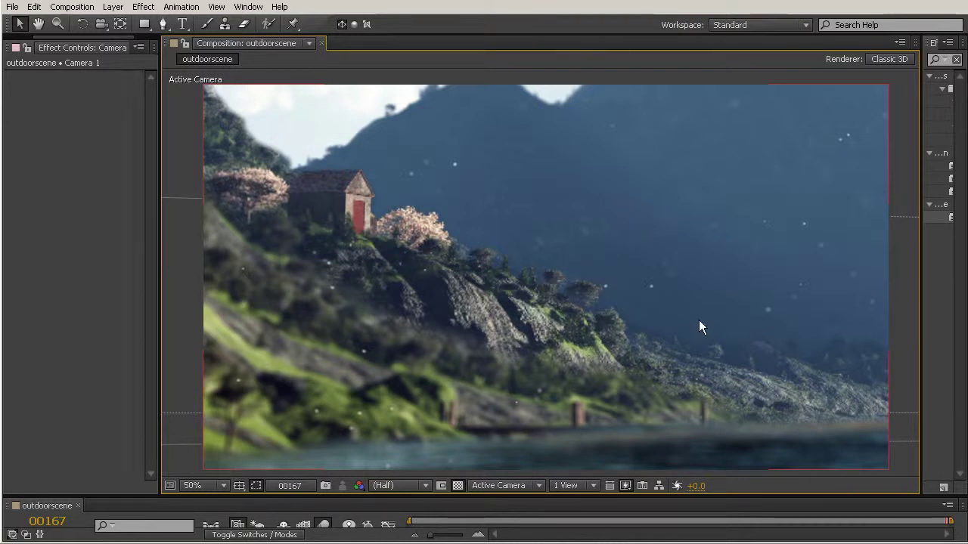
key("space")
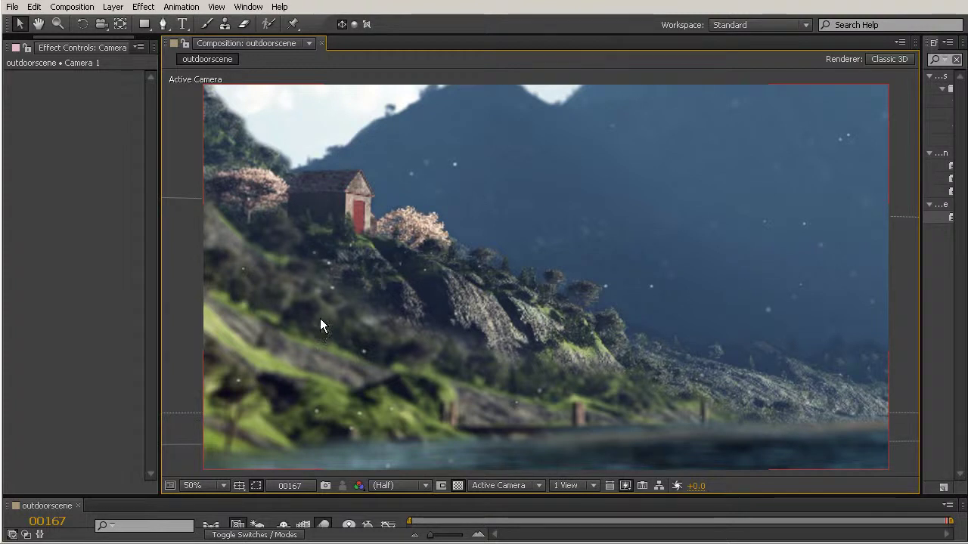
Bring the timeline back to a usable height and keyframe Focus Distance at 2168 pixels at frame 0.
left_click_drag(466, 497, 435, 338)
left_click_drag(433, 372, 353, 392)
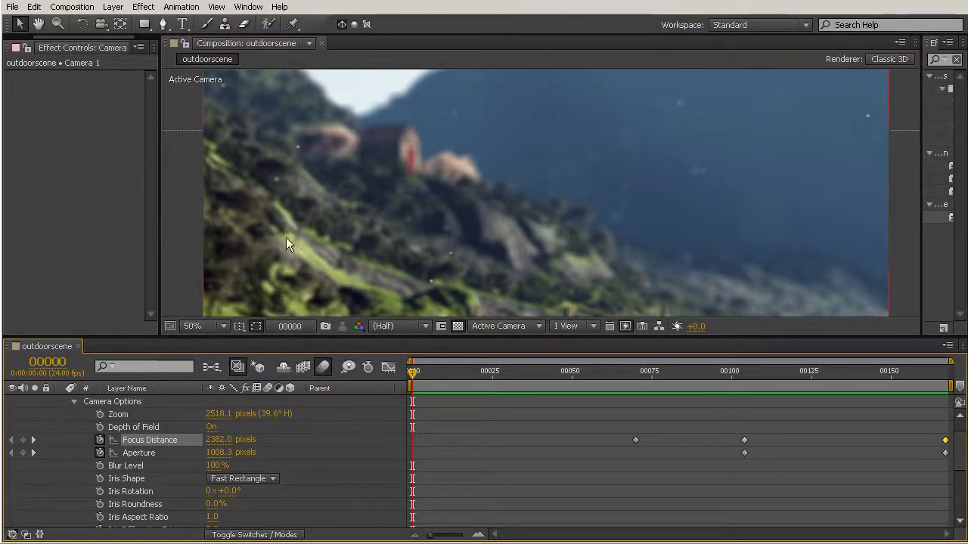
left_click_drag(223, 446, 75, 445)
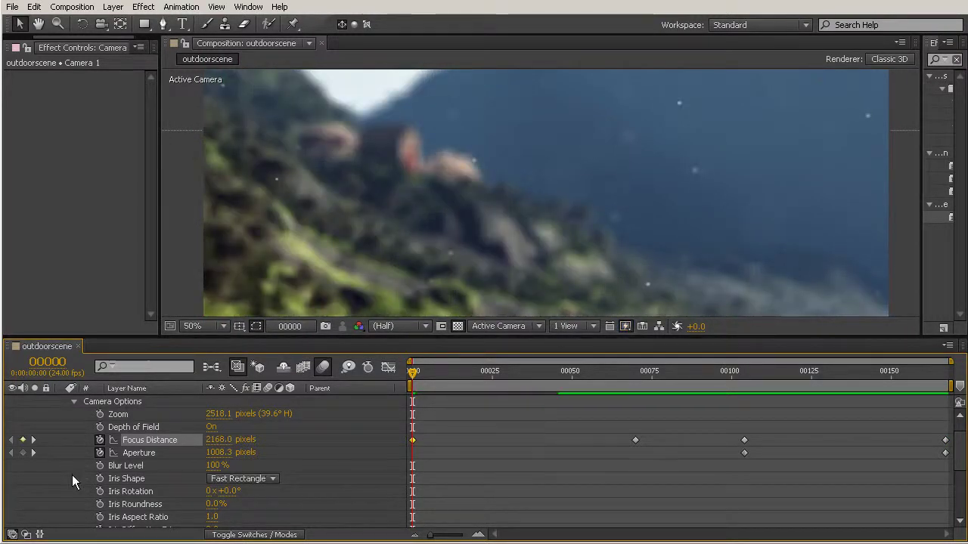
Raise the Focus Distance keyframe at frame 0 to 2649 pixels so the near hillside and dock are sharp.
left_click_drag(537, 250, 545, 177)
left_click_drag(479, 255, 444, 283)
left_click_drag(229, 439, 432, 439)
left_click_drag(238, 440, 267, 446)
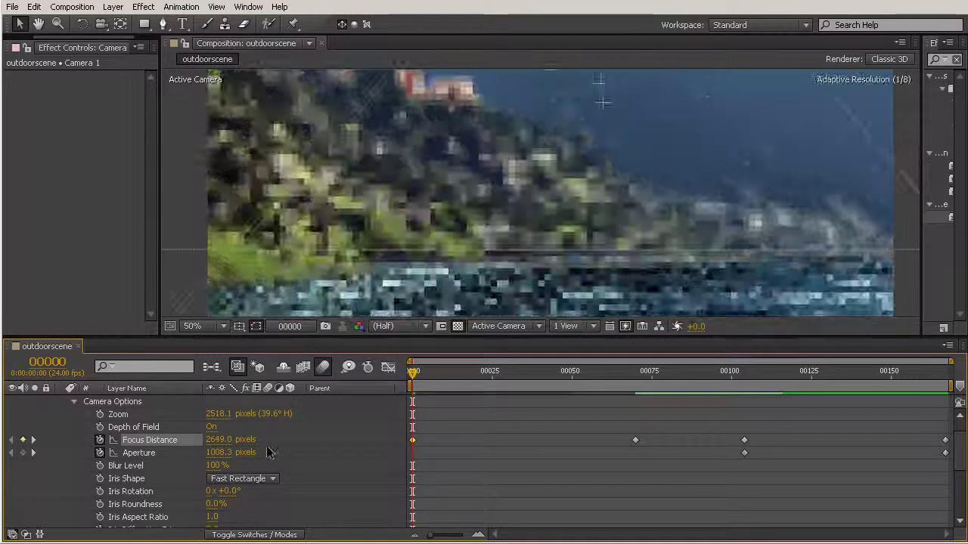
Check the focus at frame 28 and around frame 70, and return to the first frame.
left_click(501, 372)
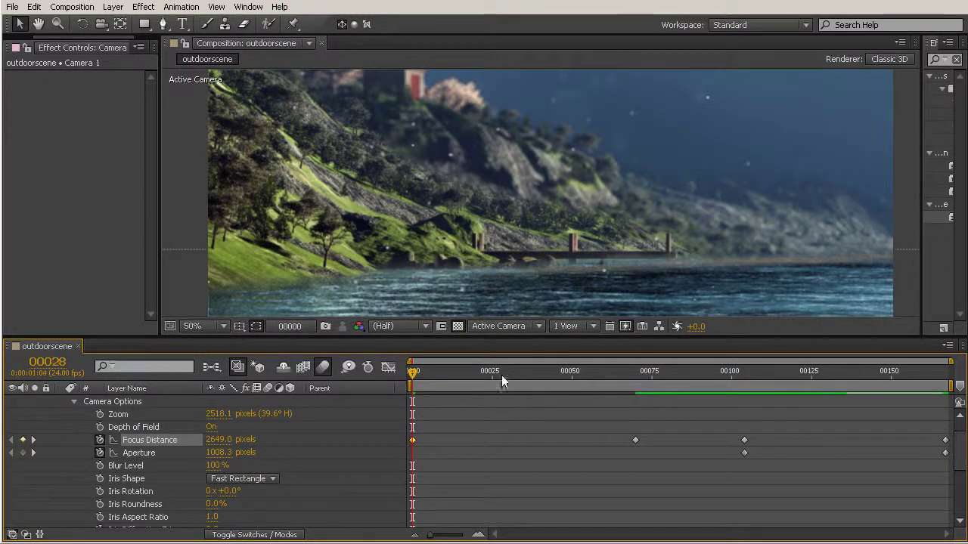
left_click_drag(632, 371, 639, 371)
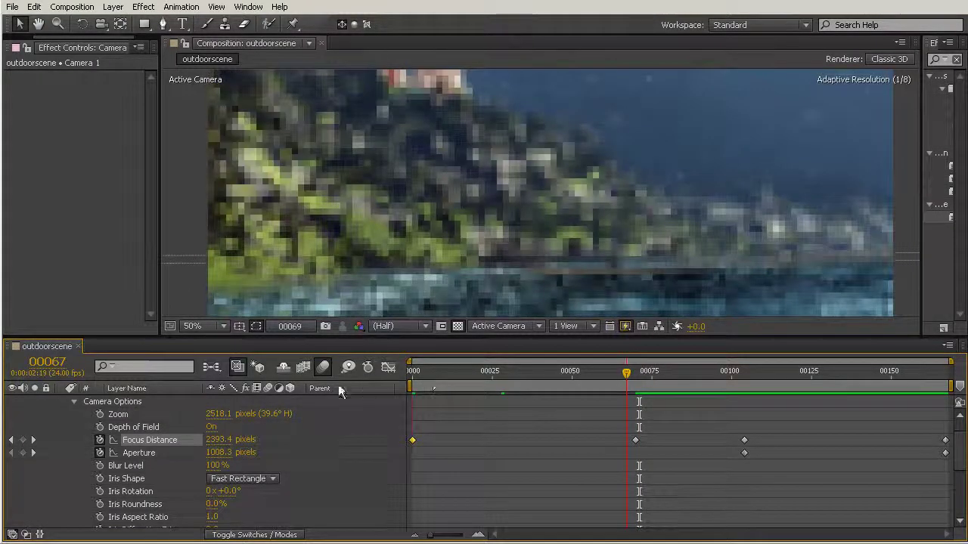
key("Home")
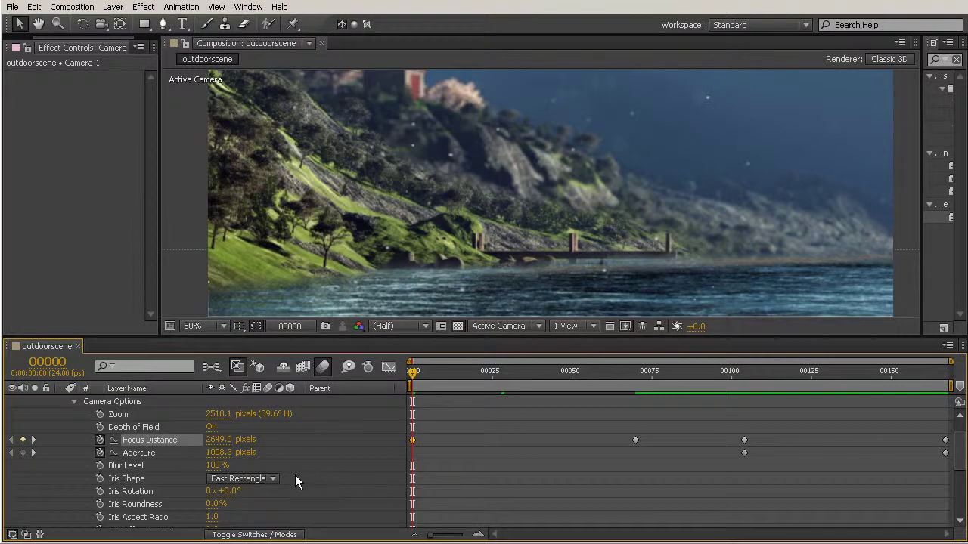
At frame 0, try a Focus Distance of 2400 pixels, and raise it to 2597 pixels to focus the near hillside.
left_click(218, 443)
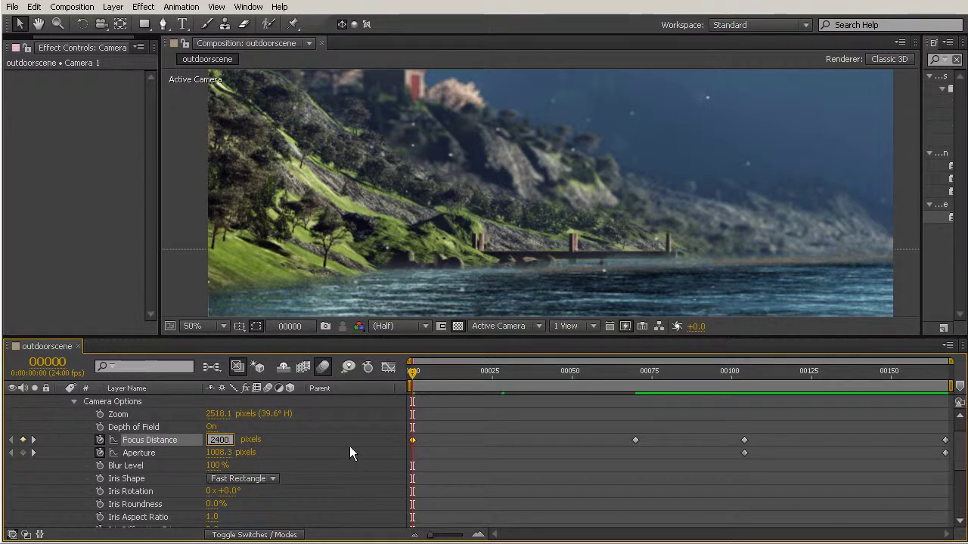
type("2400")
key("Return")
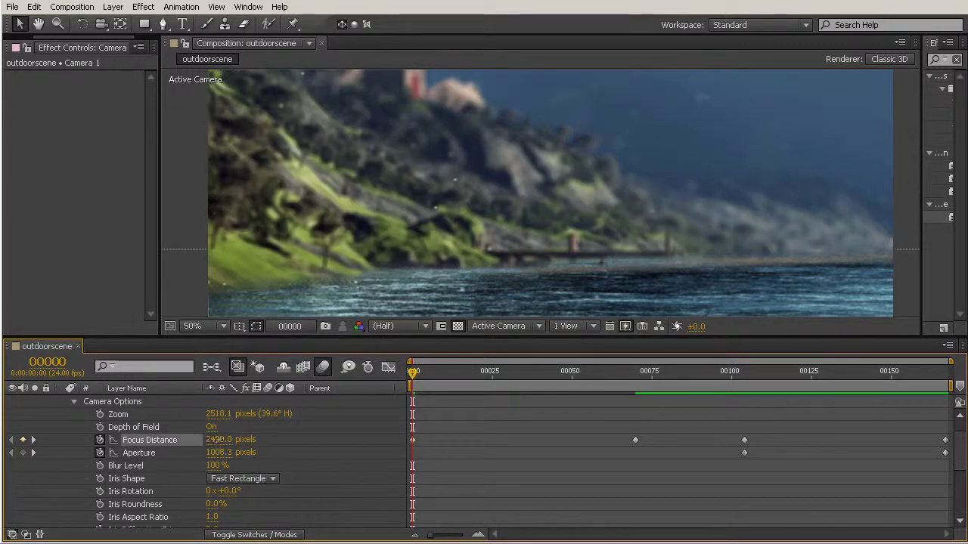
left_click_drag(217, 439, 236, 458)
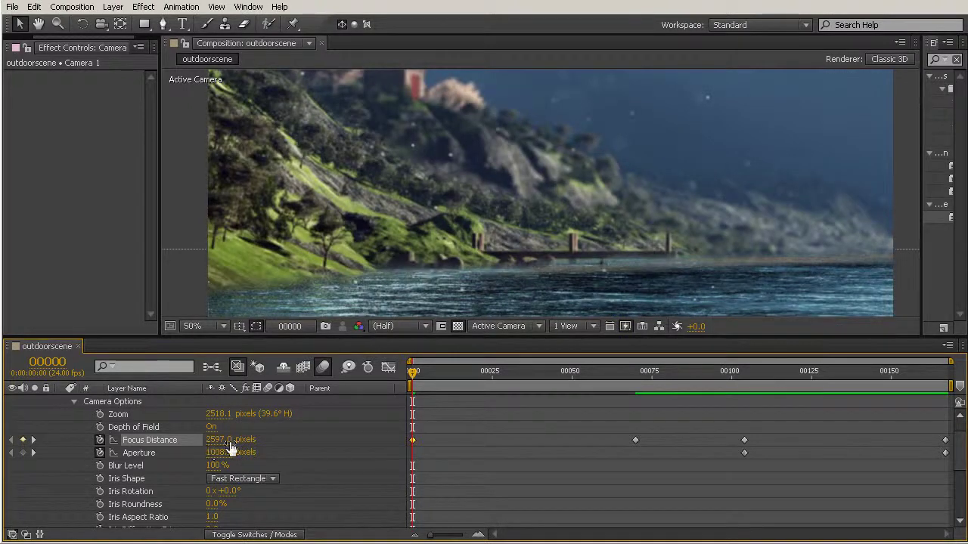
Review the whole focus animation at 25% magnification from the first frame to the last.
scroll(370, 251, "down", 2)
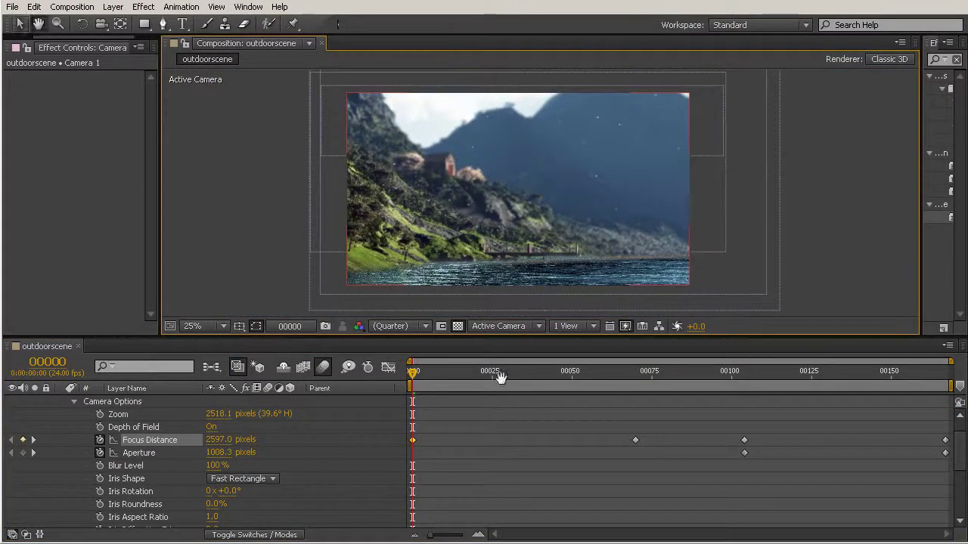
left_click(511, 372)
left_click_drag(545, 375, 644, 391)
left_click_drag(547, 388, 924, 372)
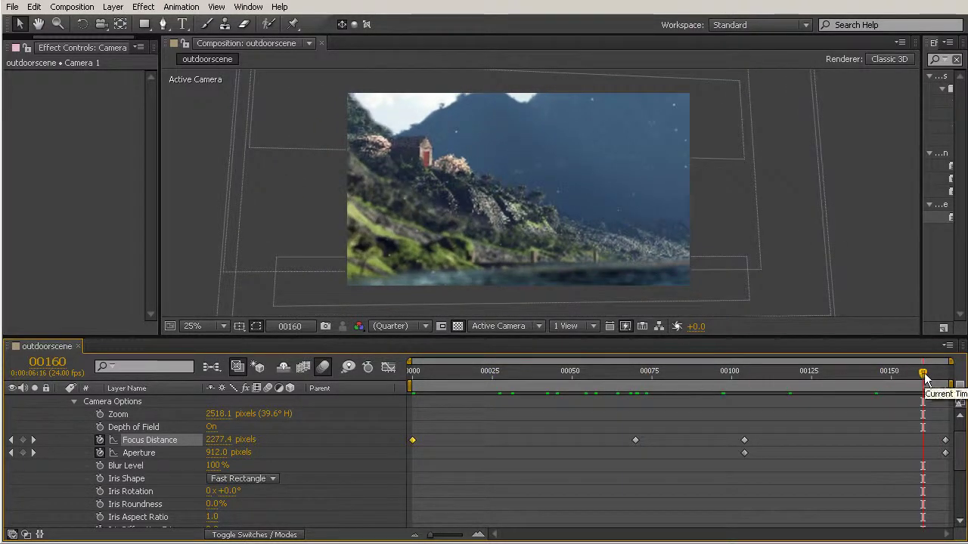
left_click(743, 378)
key("space")
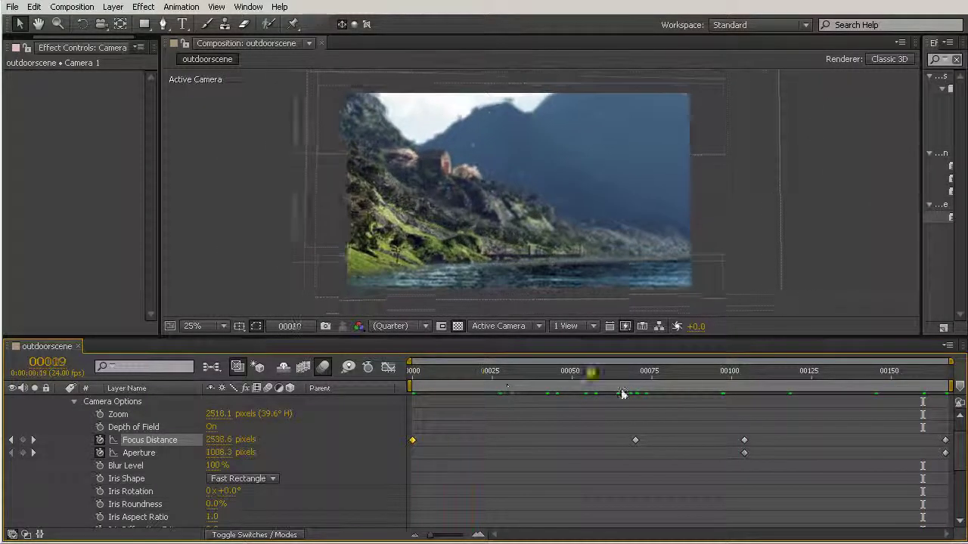
left_click(737, 371)
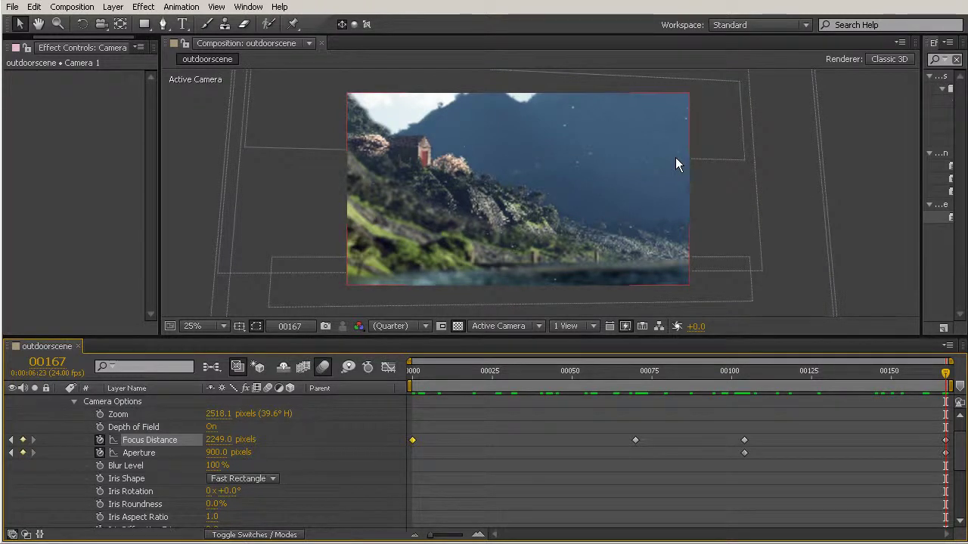
left_click_drag(465, 368, 946, 424)
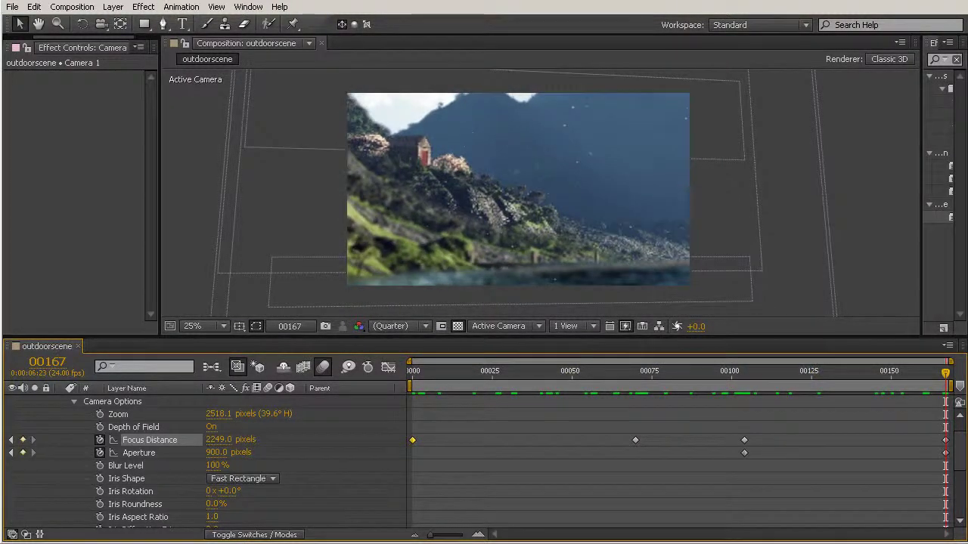
left_click(601, 187)
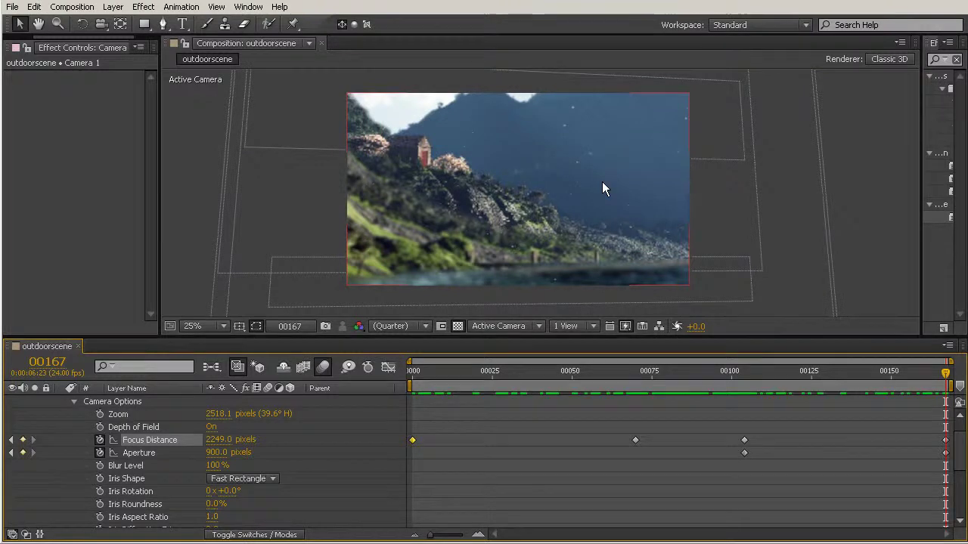